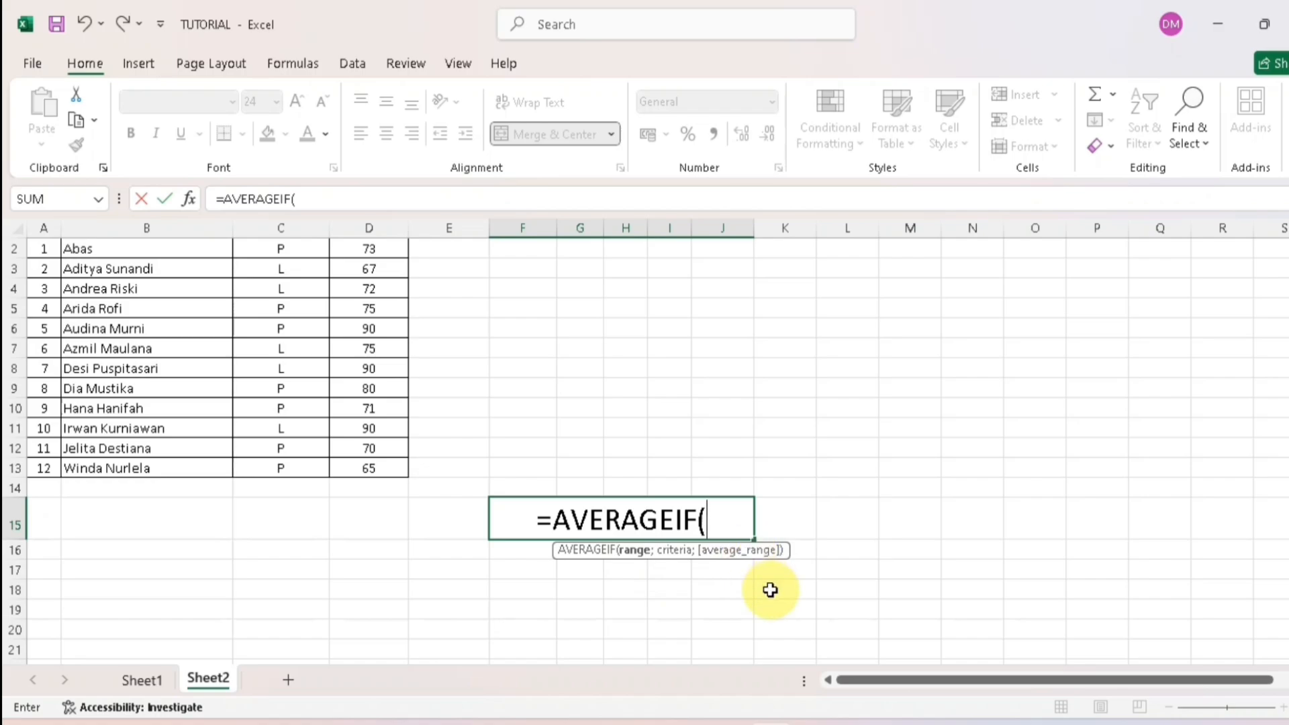
# Discard the unfinished AVERAGEIF formula in the merged cell at row 15, and select cell F4
pyautogui.scroll(1, 909, 491)
pyautogui.press('BackSpace')
pyautogui.press('BackSpace')
pyautogui.press('BackSpace')
pyautogui.press('BackSpace')
pyautogui.press('BackSpace')
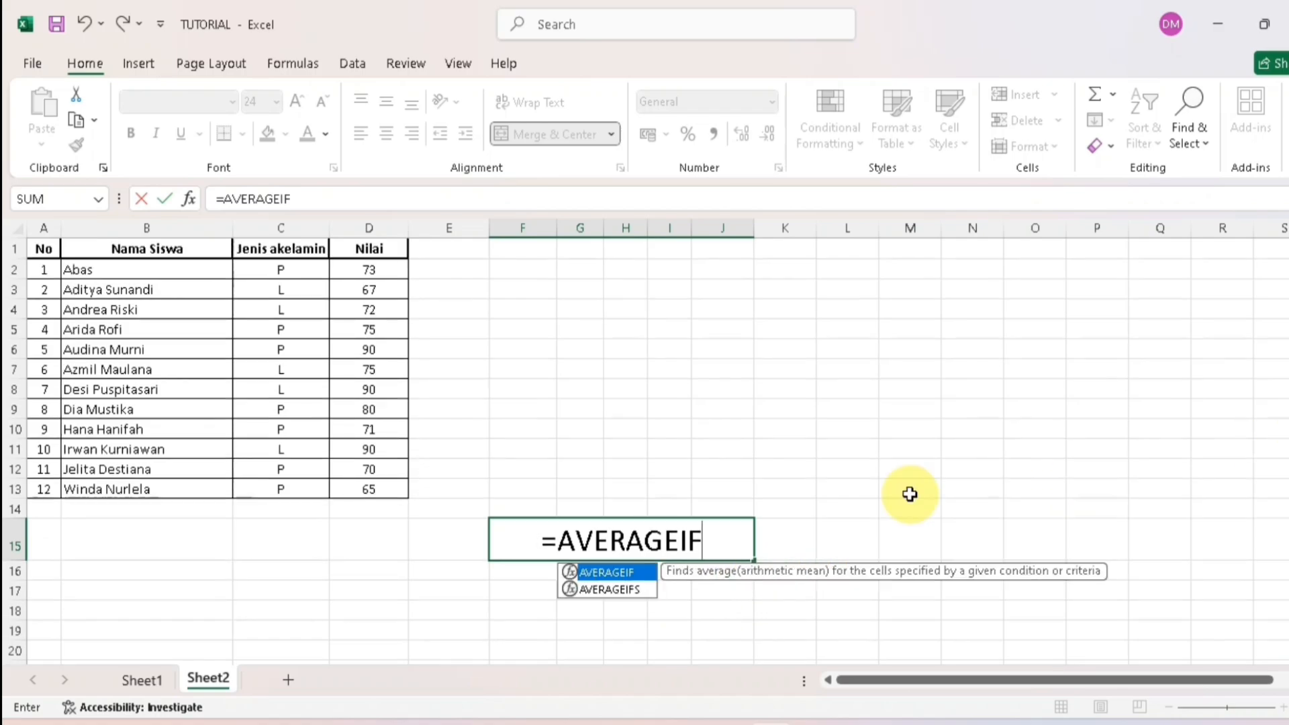
pyautogui.press('Escape')
pyautogui.click(843, 525)
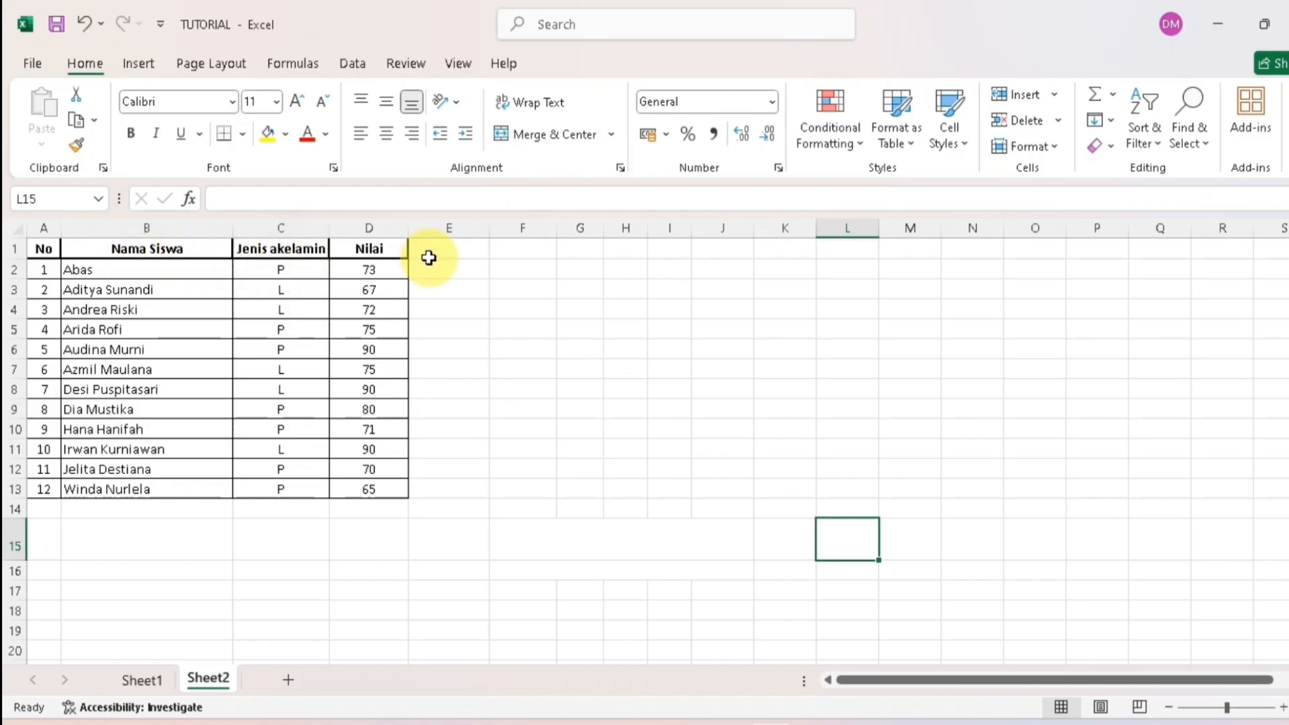
pyautogui.click(553, 310)
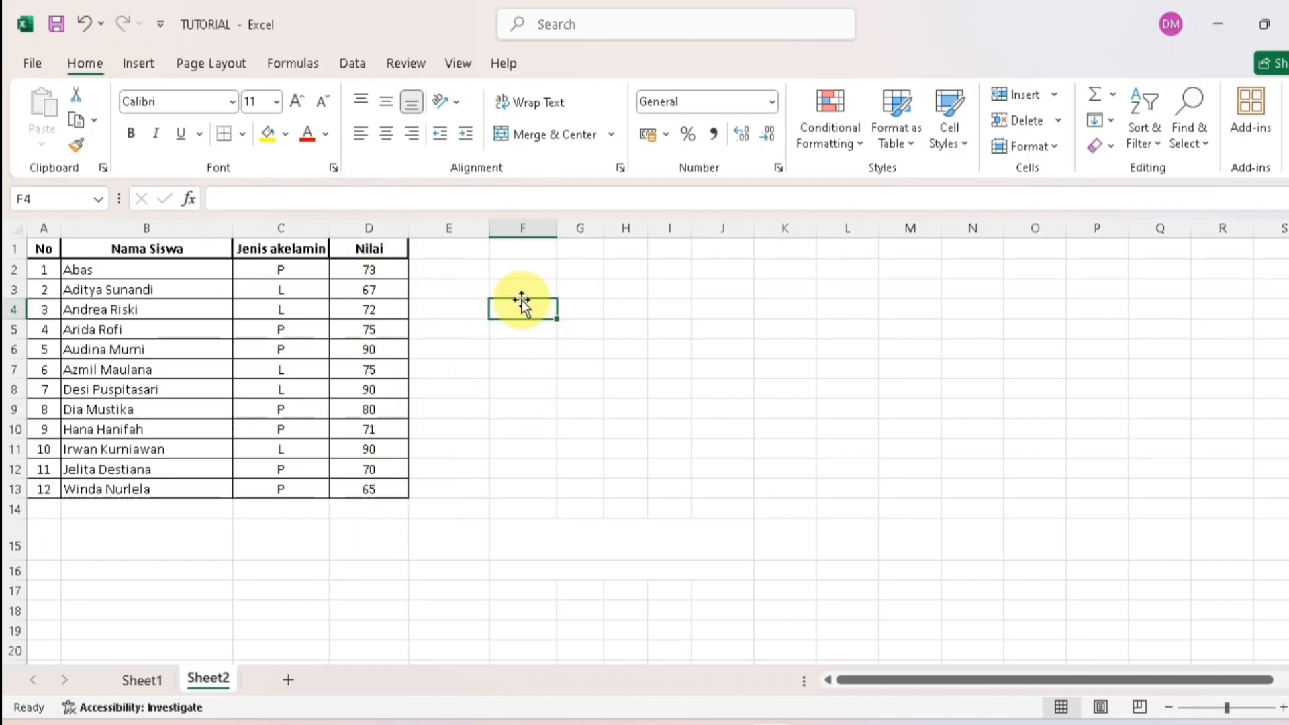
pyautogui.write('AVA')
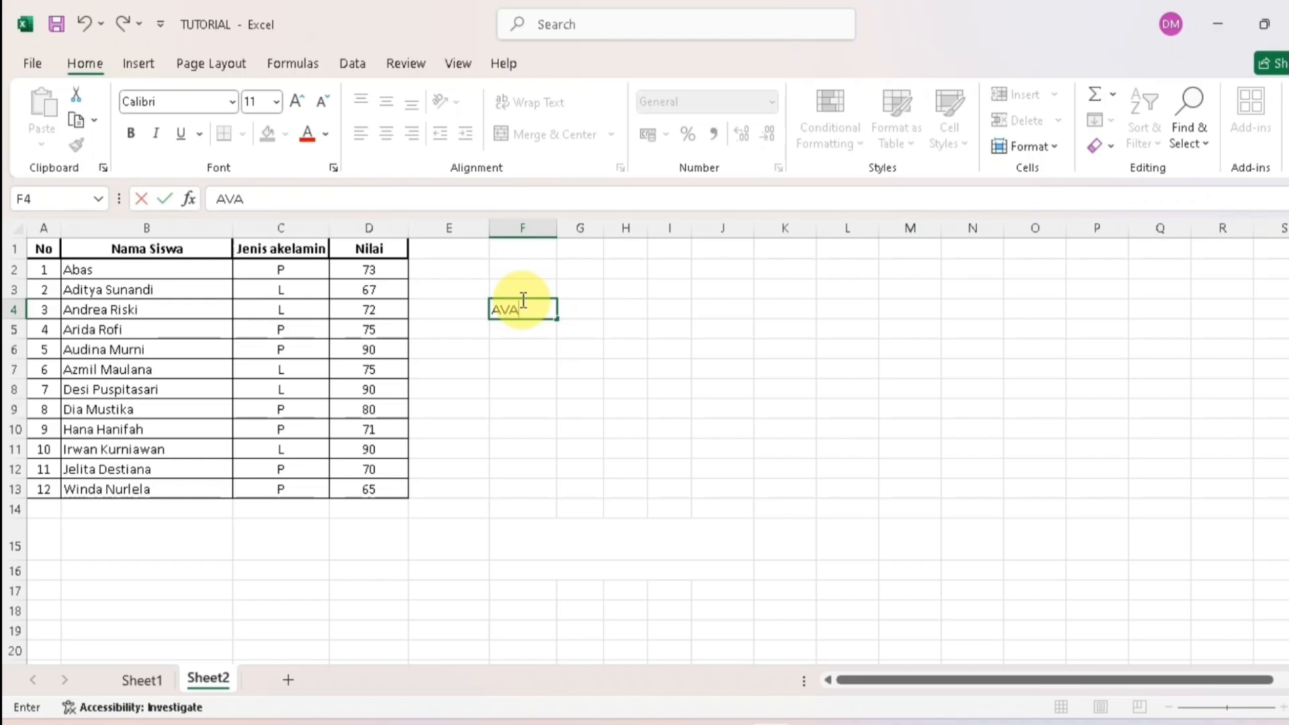
pyautogui.press('BackSpace')
pyautogui.write('ER')
pyautogui.press('BackSpace')
pyautogui.press('BackSpace')
pyautogui.press('BackSpace')
pyautogui.press('BackSpace')
# Enter the formula =AVERAGE(D2:D13) in cell F4 to average all the Nilai scores
pyautogui.write('=')
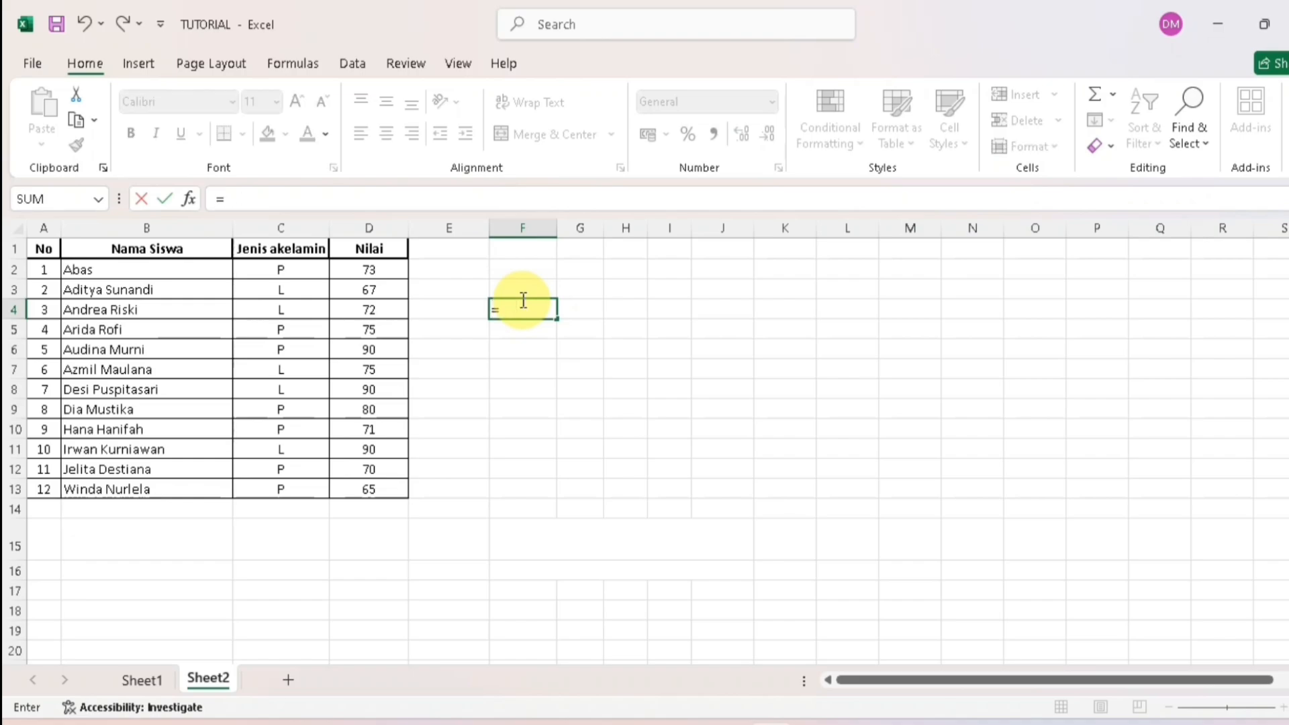
pyautogui.write('A')
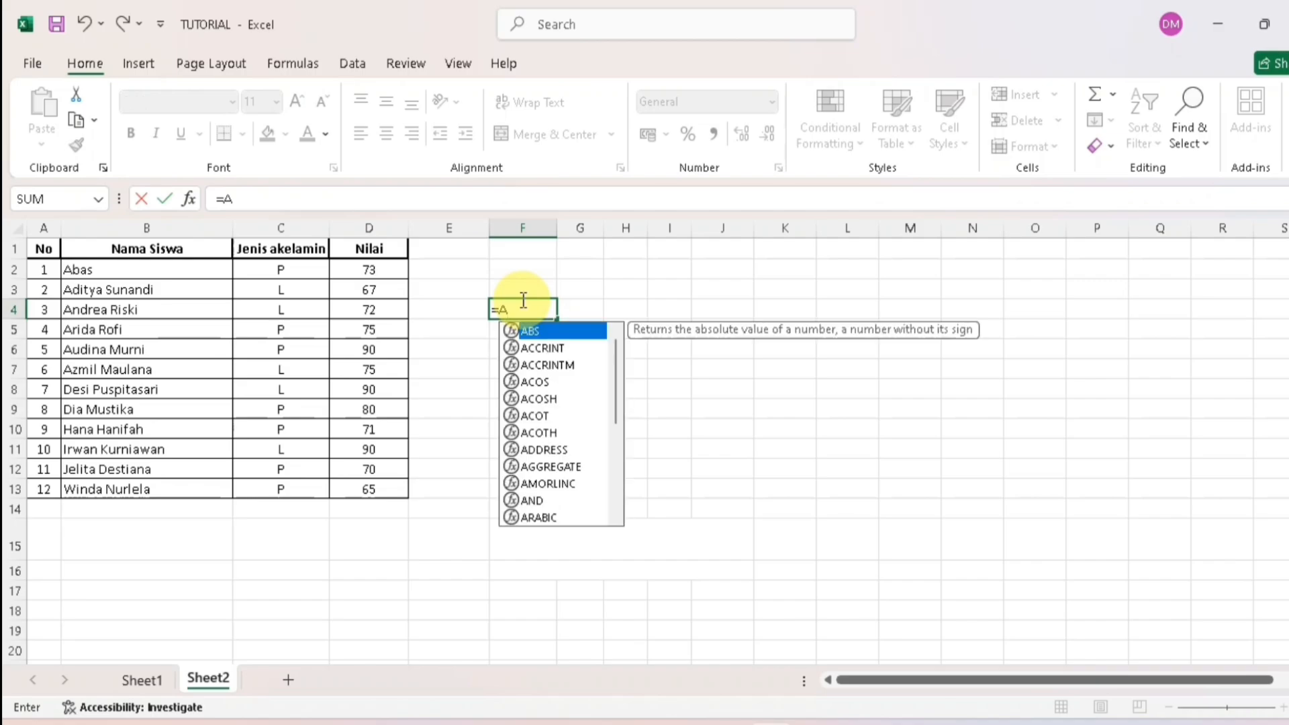
pyautogui.write('VERAGE(')
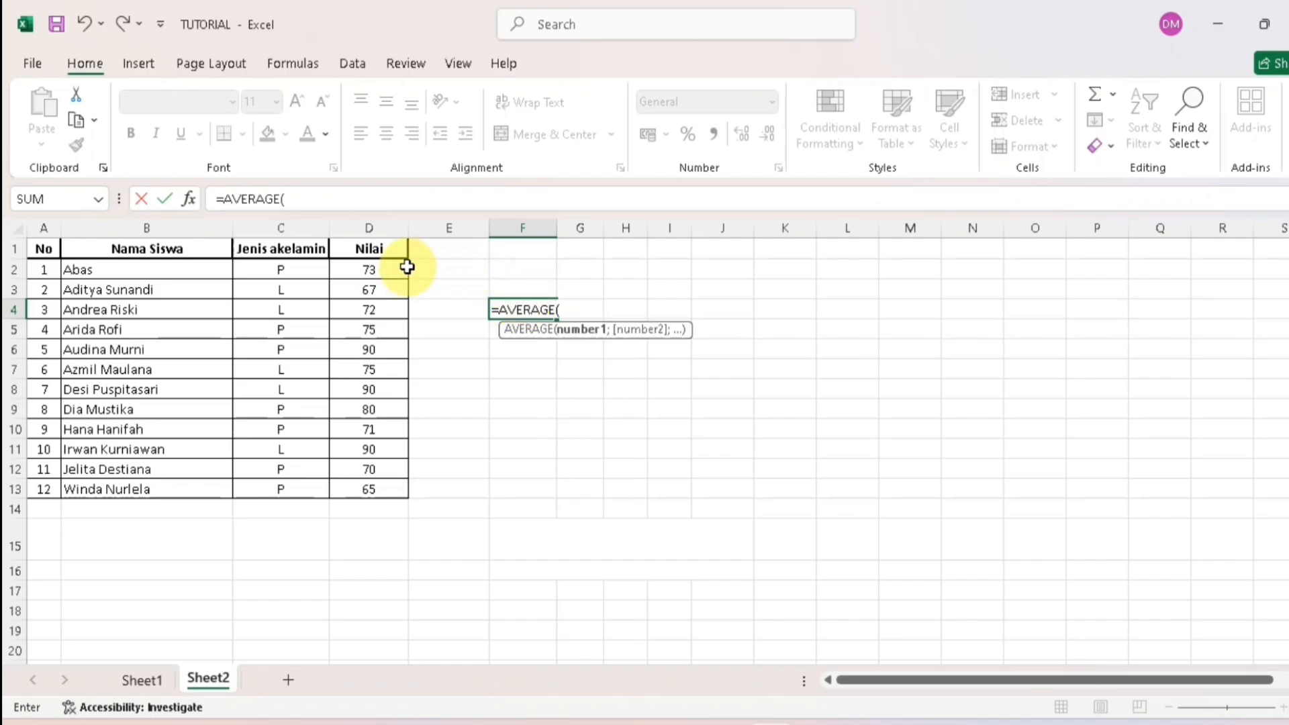
pyautogui.moveTo(386, 271); pyautogui.dragTo(375, 490)
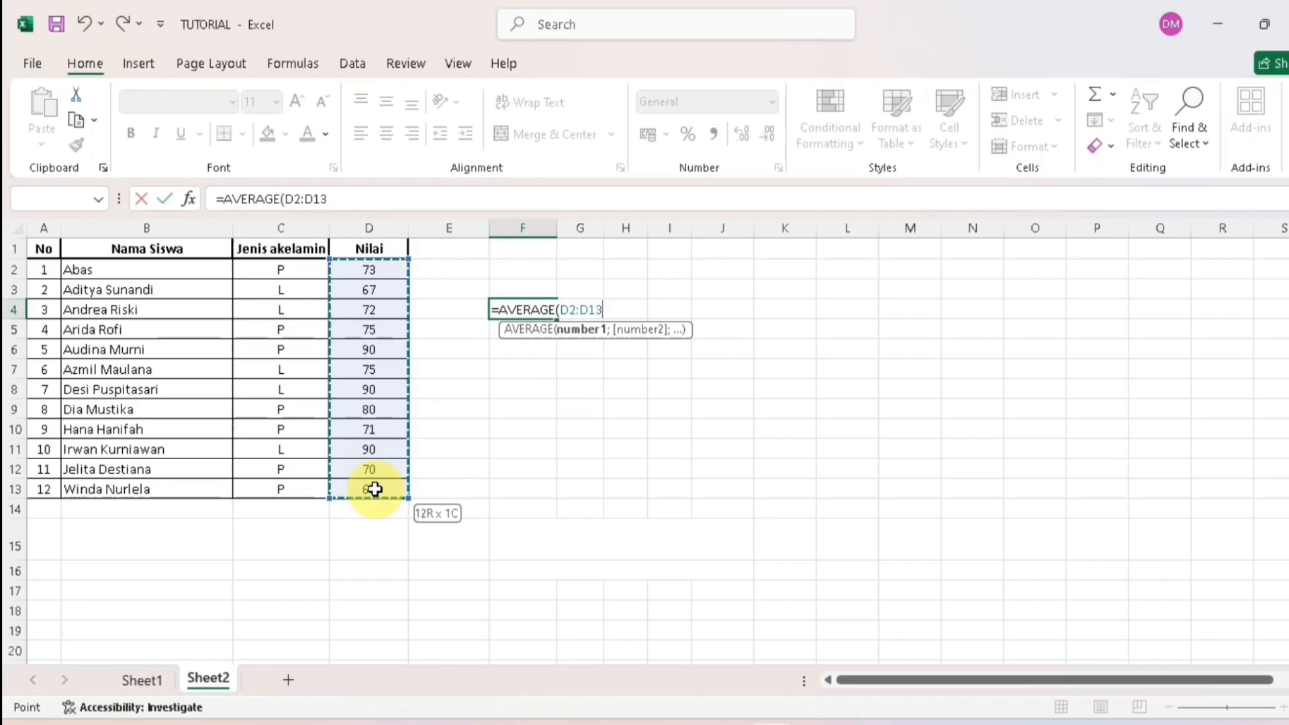
pyautogui.write(')')
pyautogui.press('Return')
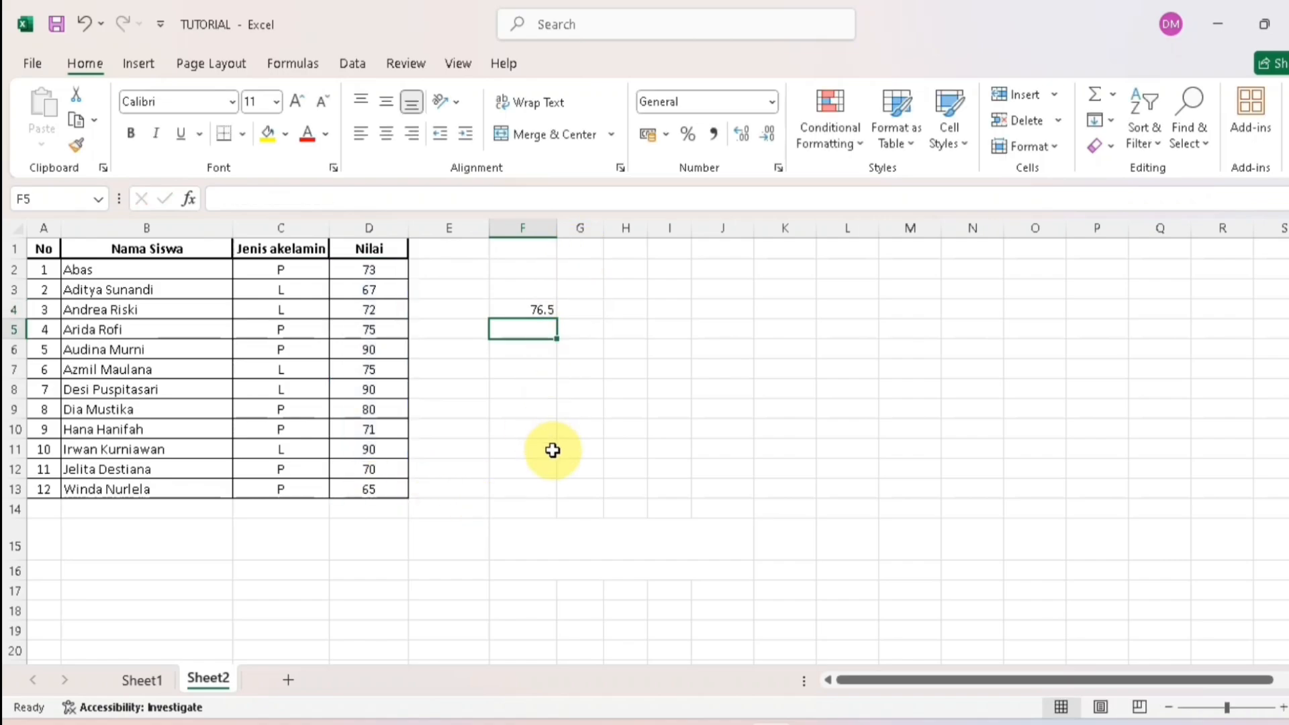
# Enter the heading "NILAI RATA-RATA SISWA PEREMPUAN" in cell F7
pyautogui.click(507, 373)
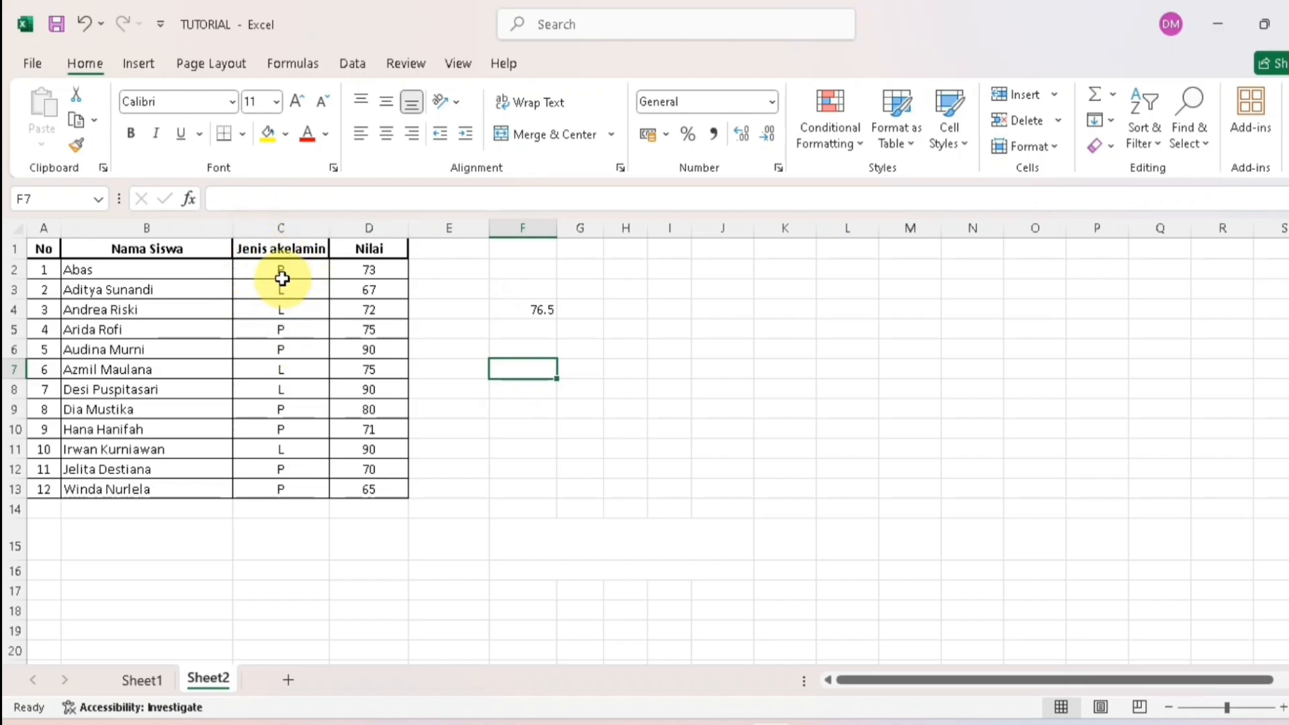
pyautogui.write('NILAI RATA-RATA SISWA PEREMPUAN')
pyautogui.press('Return')
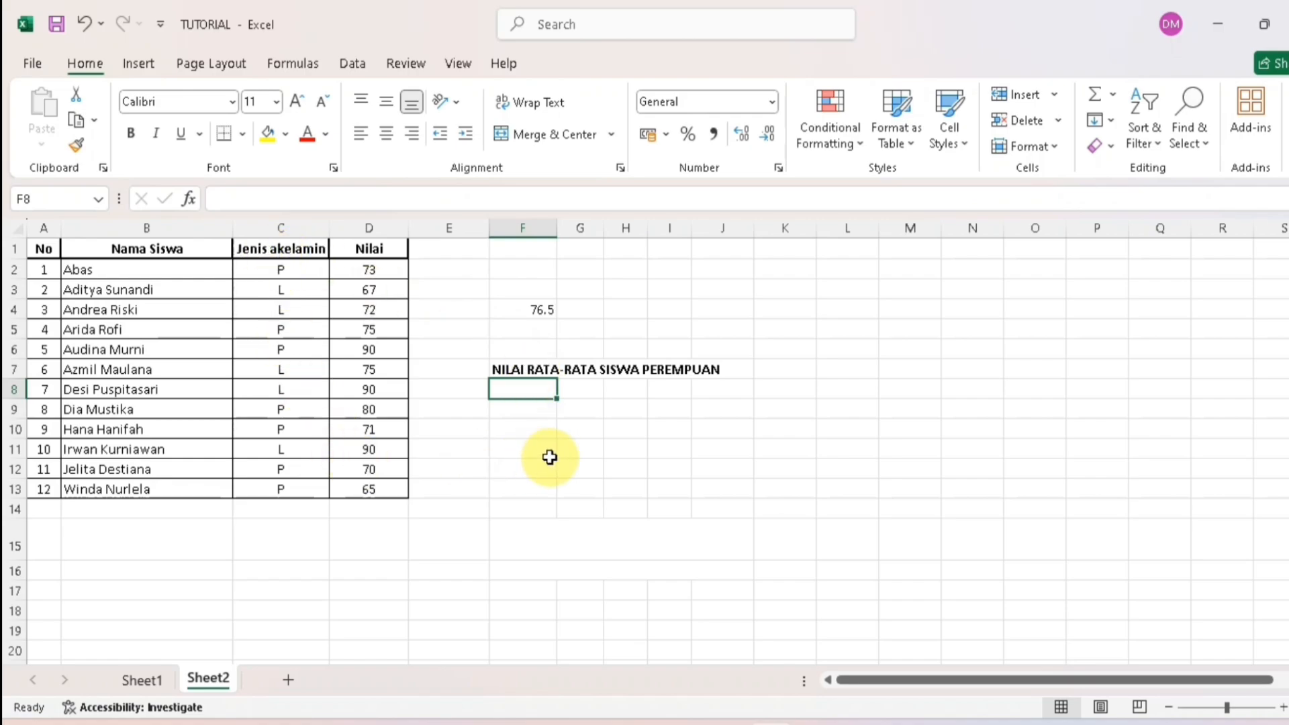
# Enter =AVERAGEIF(C2:C13;"P";D2:D13) in cell F8 to average the female students' scores
pyautogui.write('=')
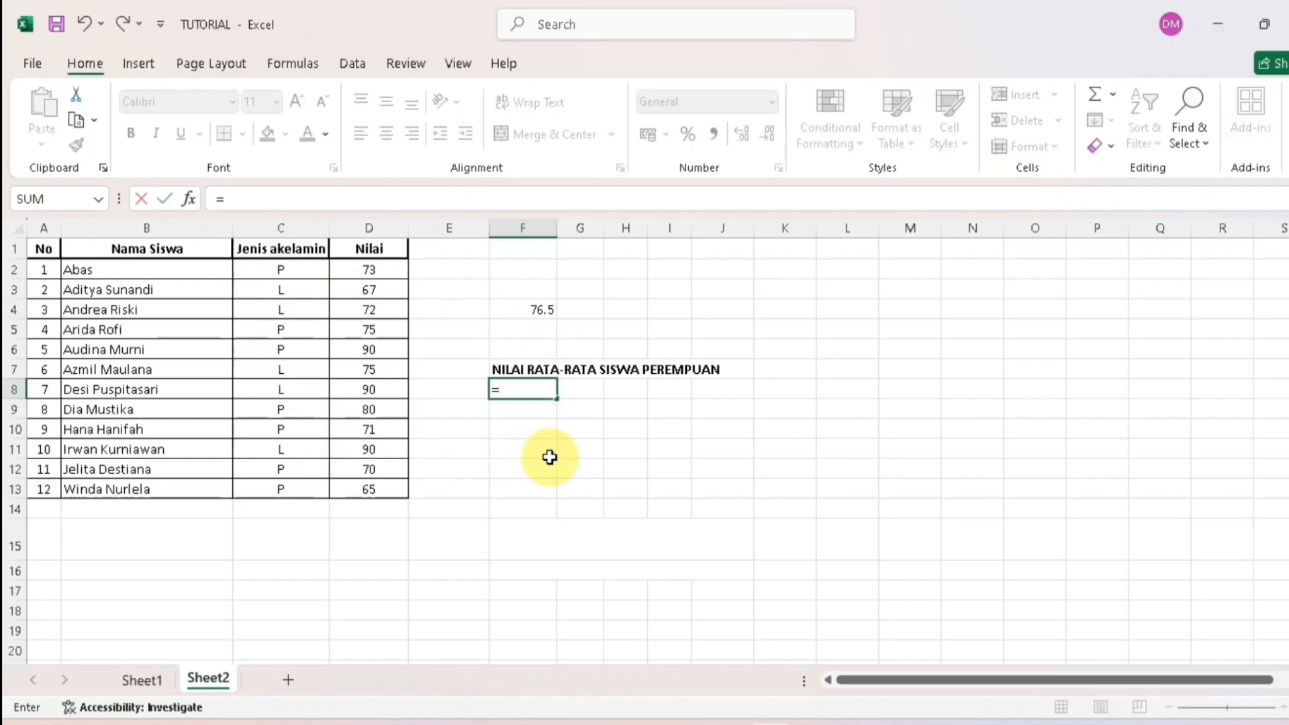
pyautogui.write('A')
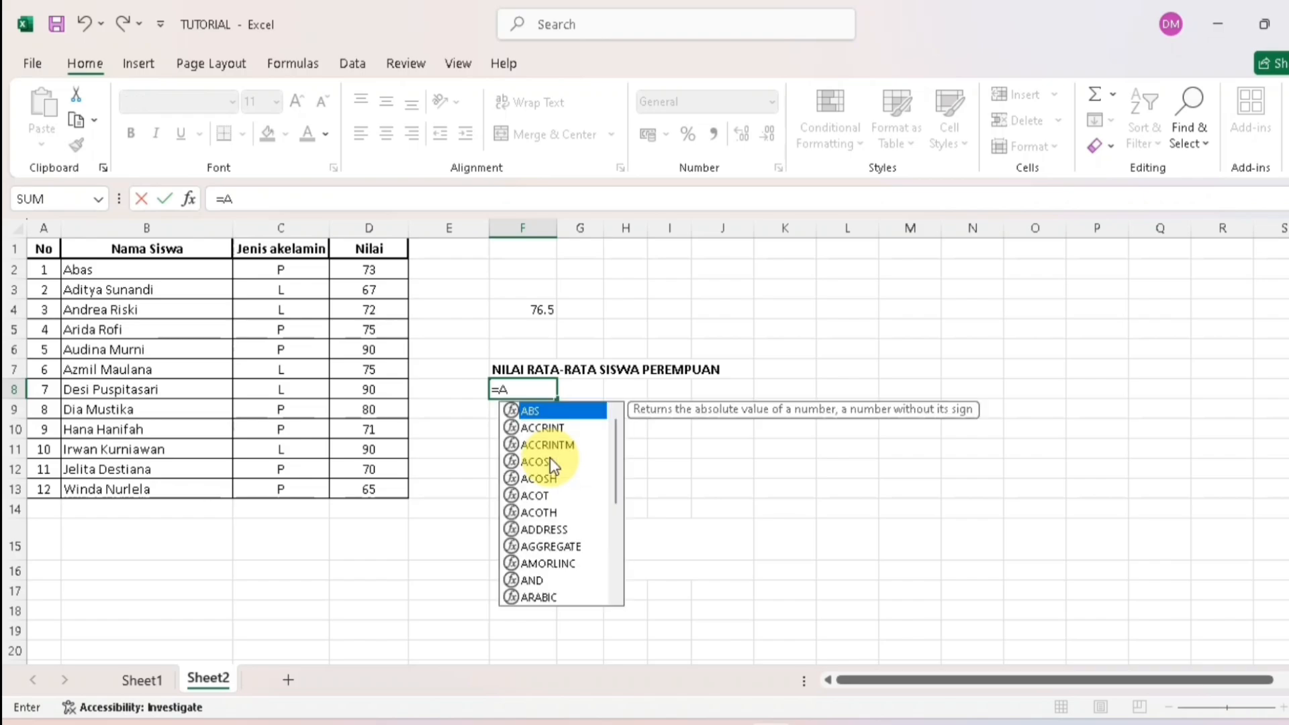
pyautogui.write('VER')
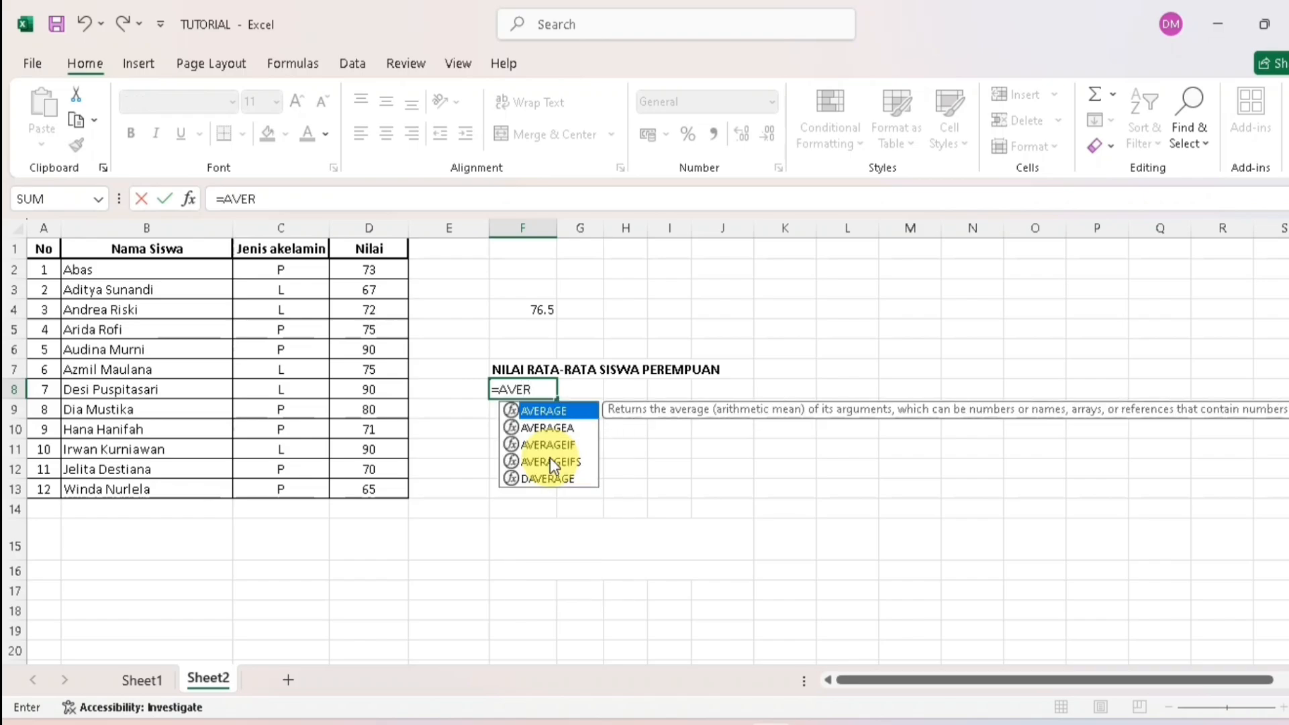
pyautogui.write('AGEIF')
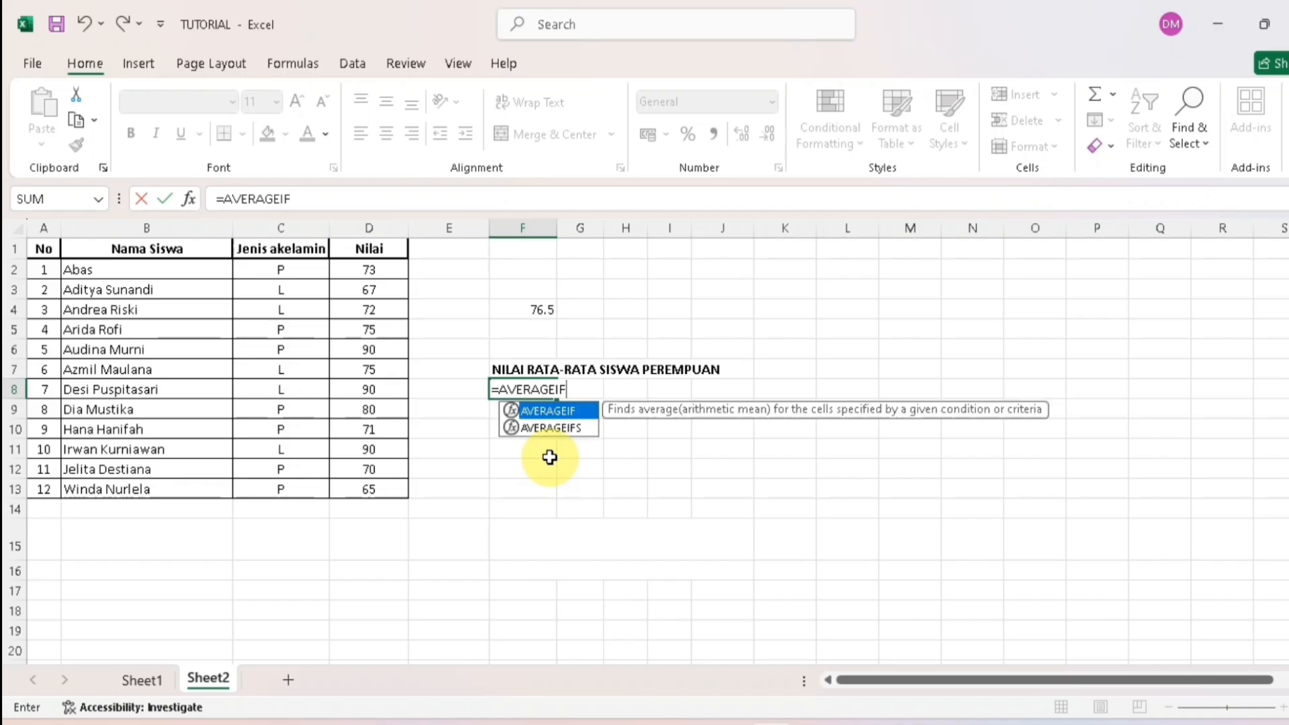
pyautogui.write('(')
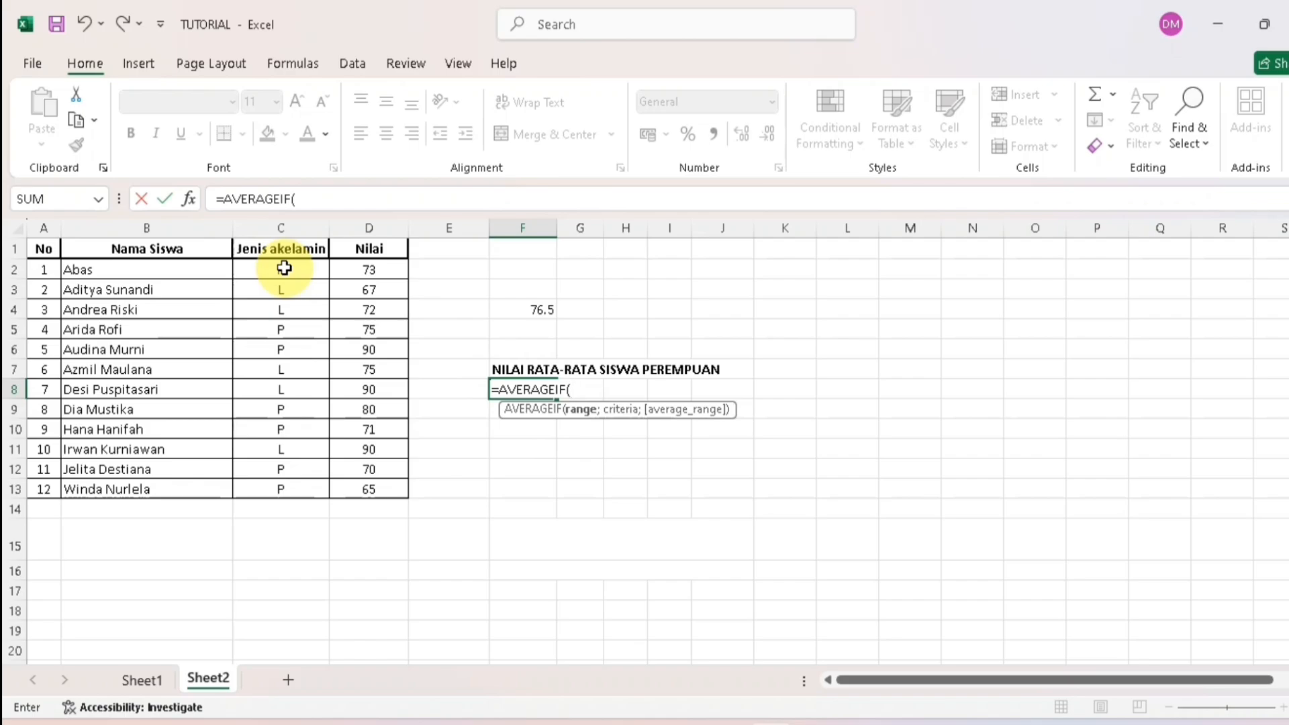
pyautogui.moveTo(284, 268); pyautogui.dragTo(275, 488)
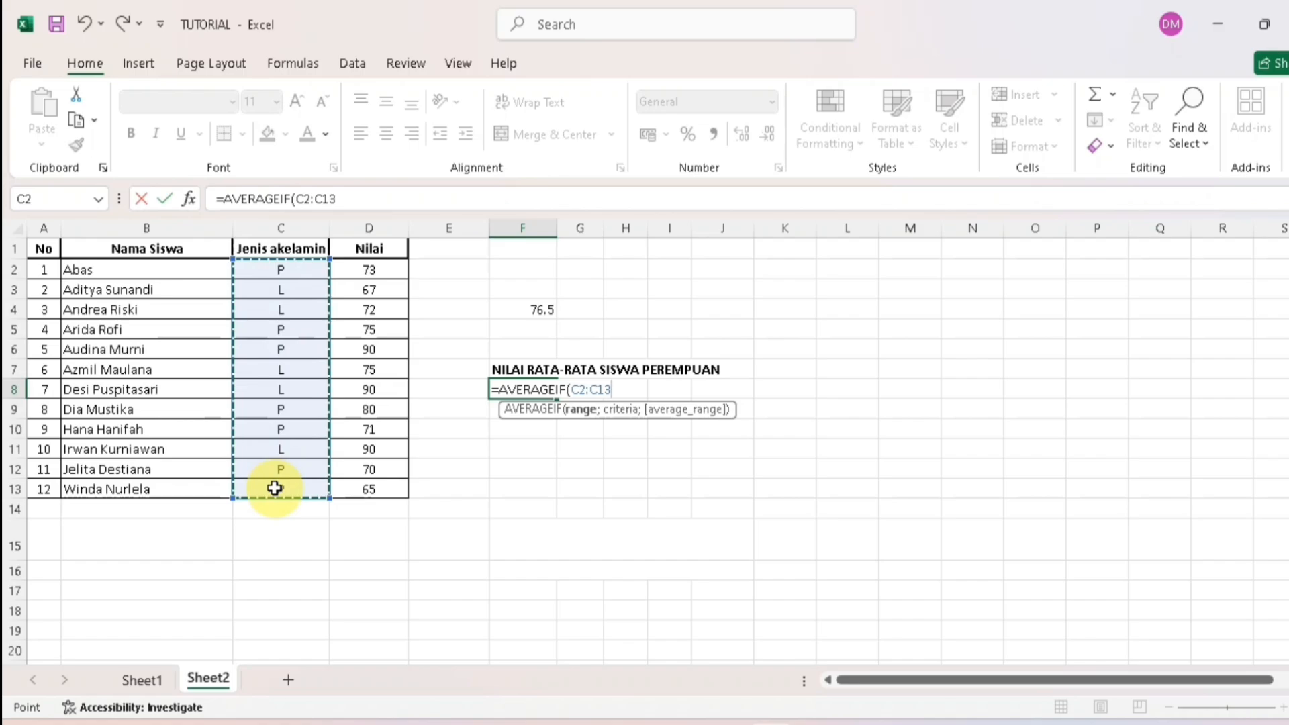
pyautogui.write(';')
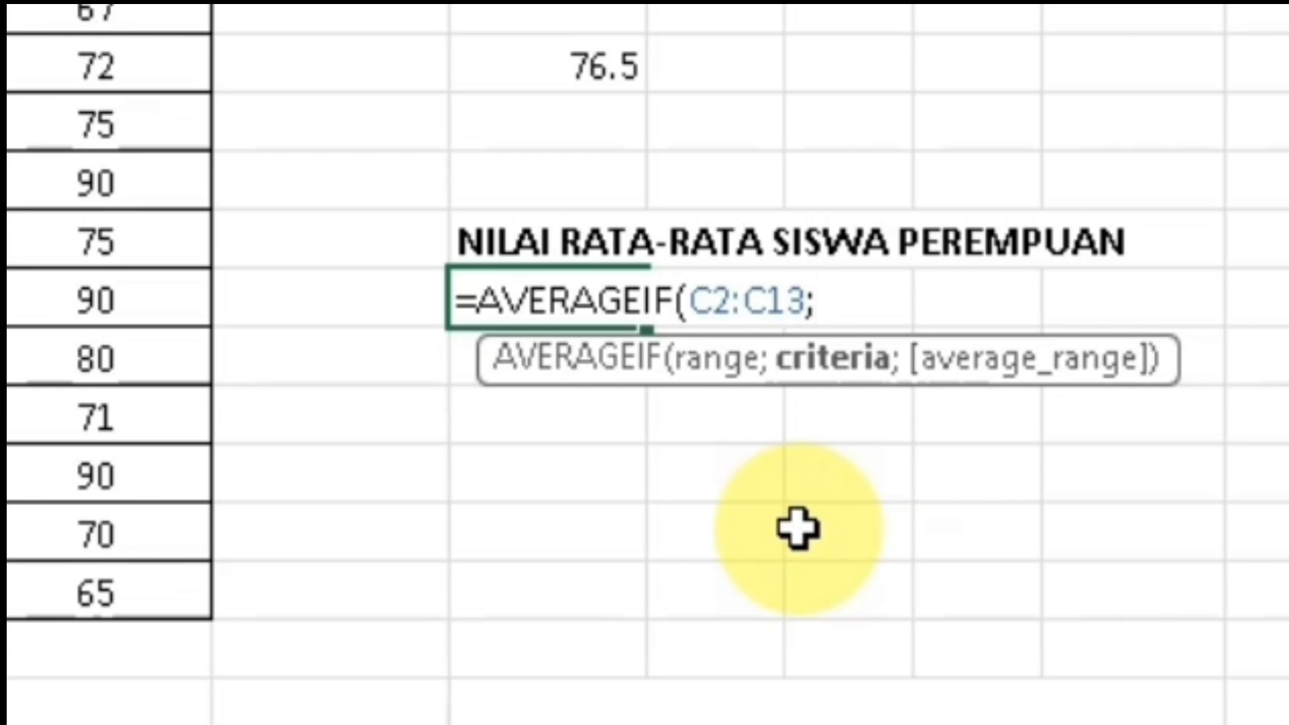
pyautogui.write('"P')
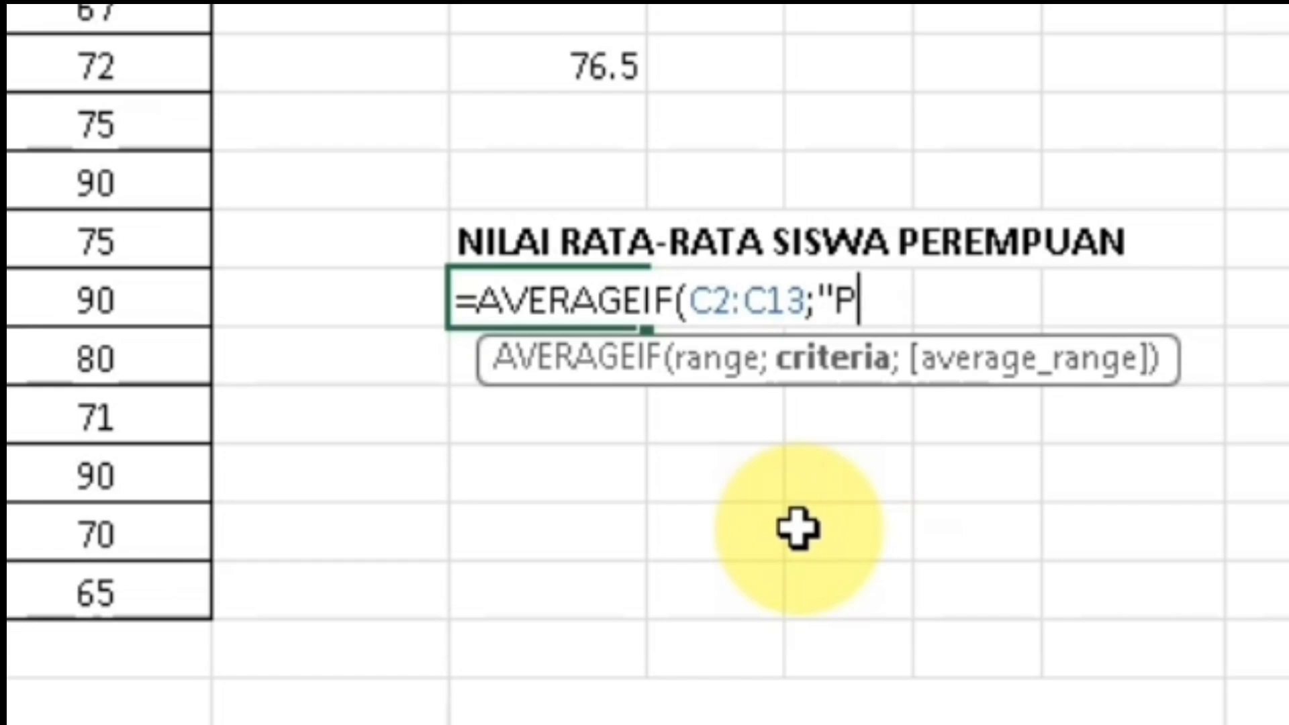
pyautogui.write('"')
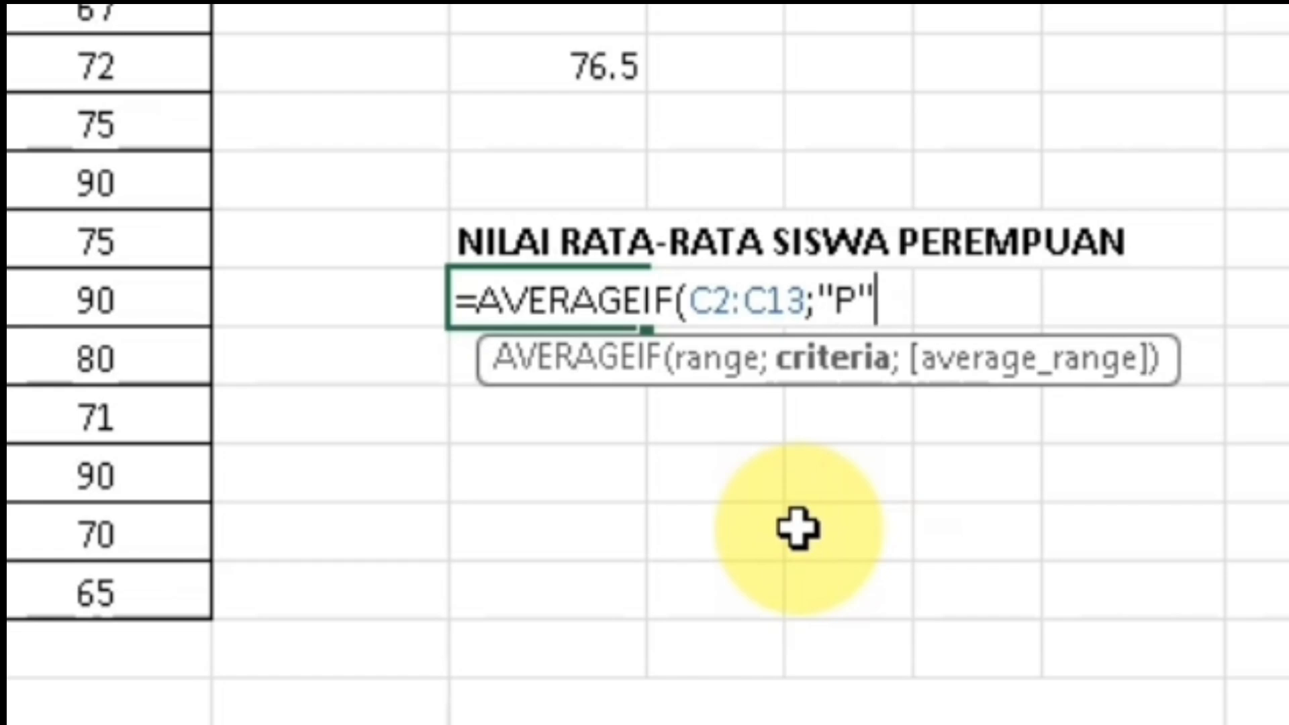
pyautogui.write(';')
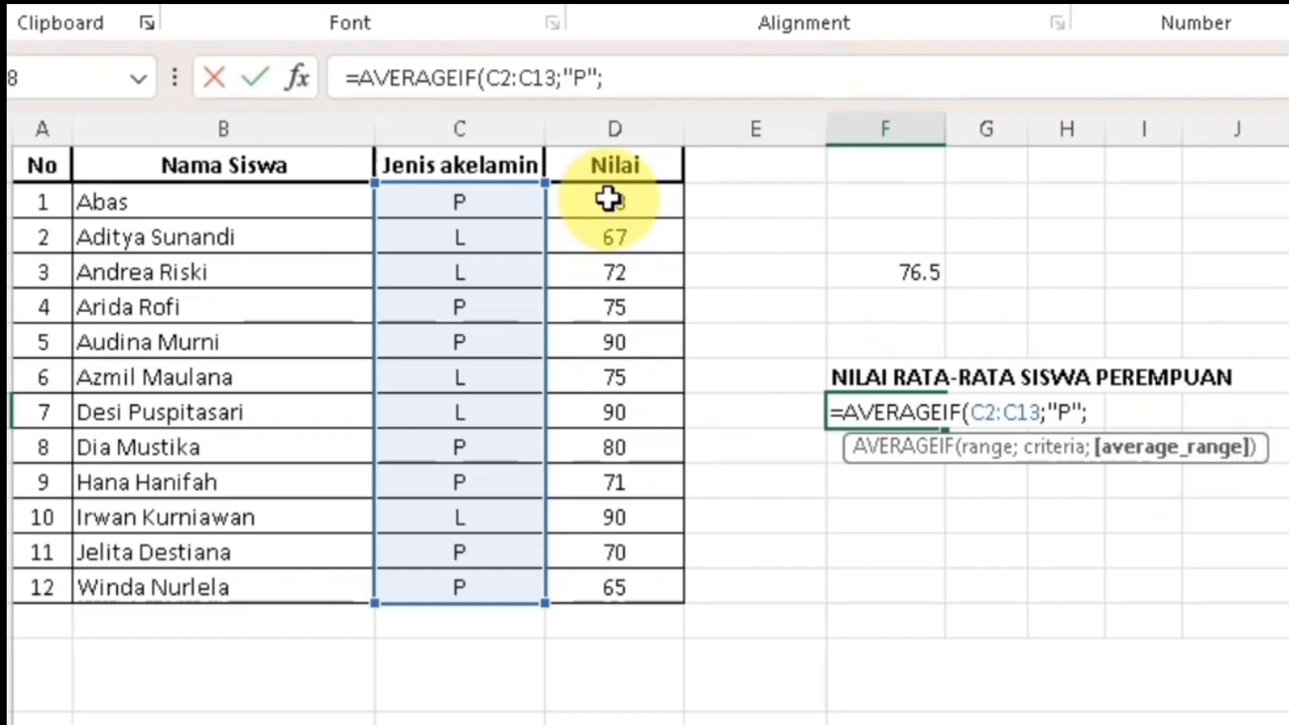
pyautogui.moveTo(611, 202); pyautogui.dragTo(610, 585)
pyautogui.write(')')
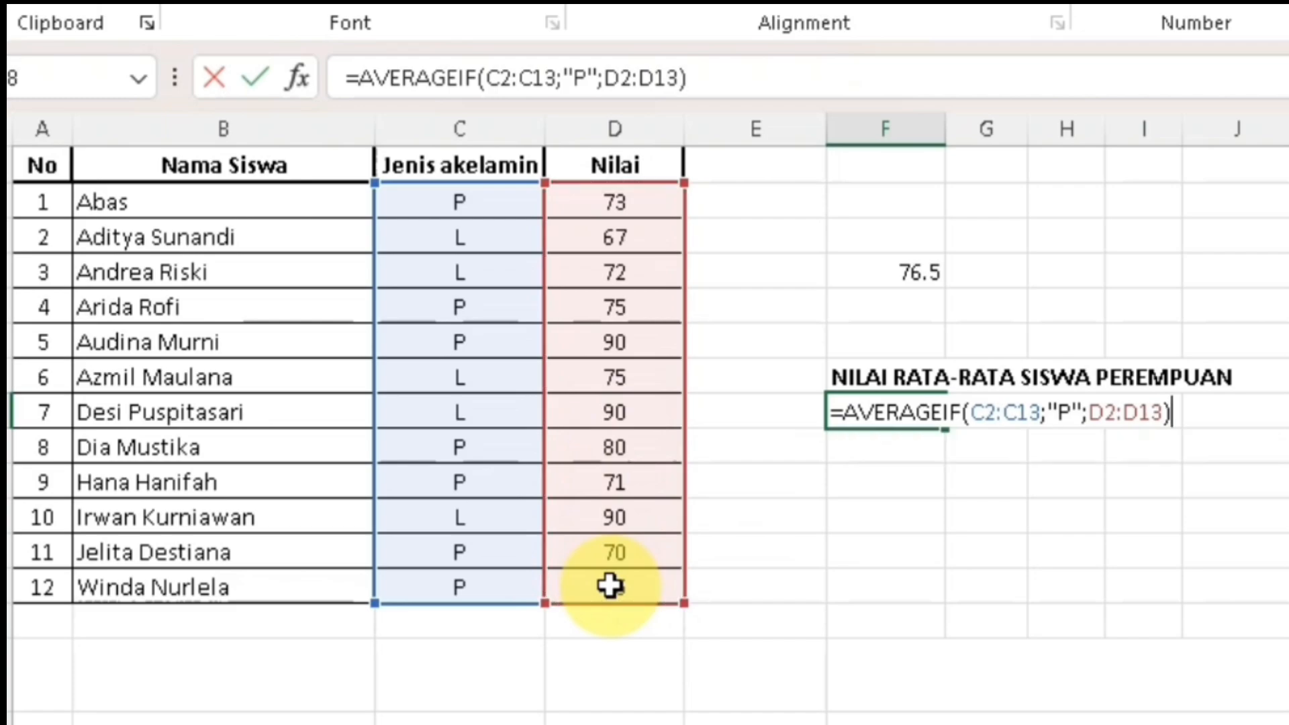
pyautogui.press('Return')
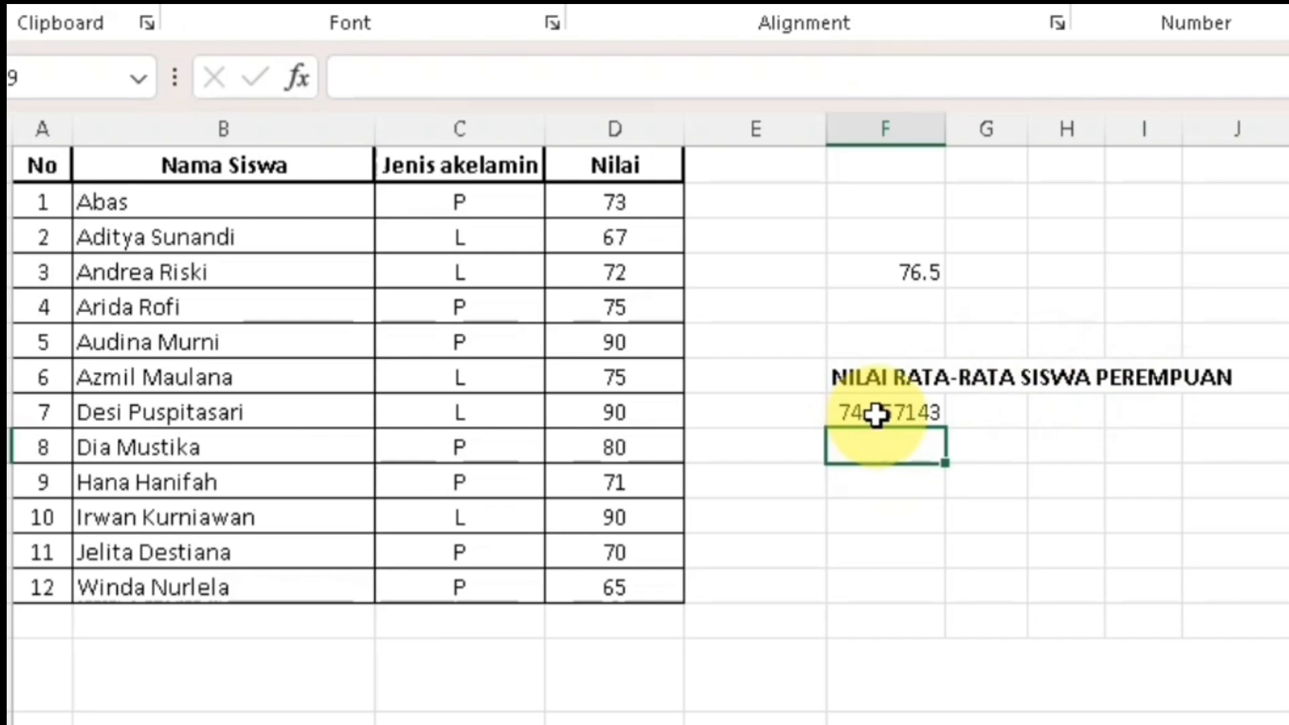
# Reduce the female students' average in cell F8 to two decimal places
pyautogui.click(896, 412)
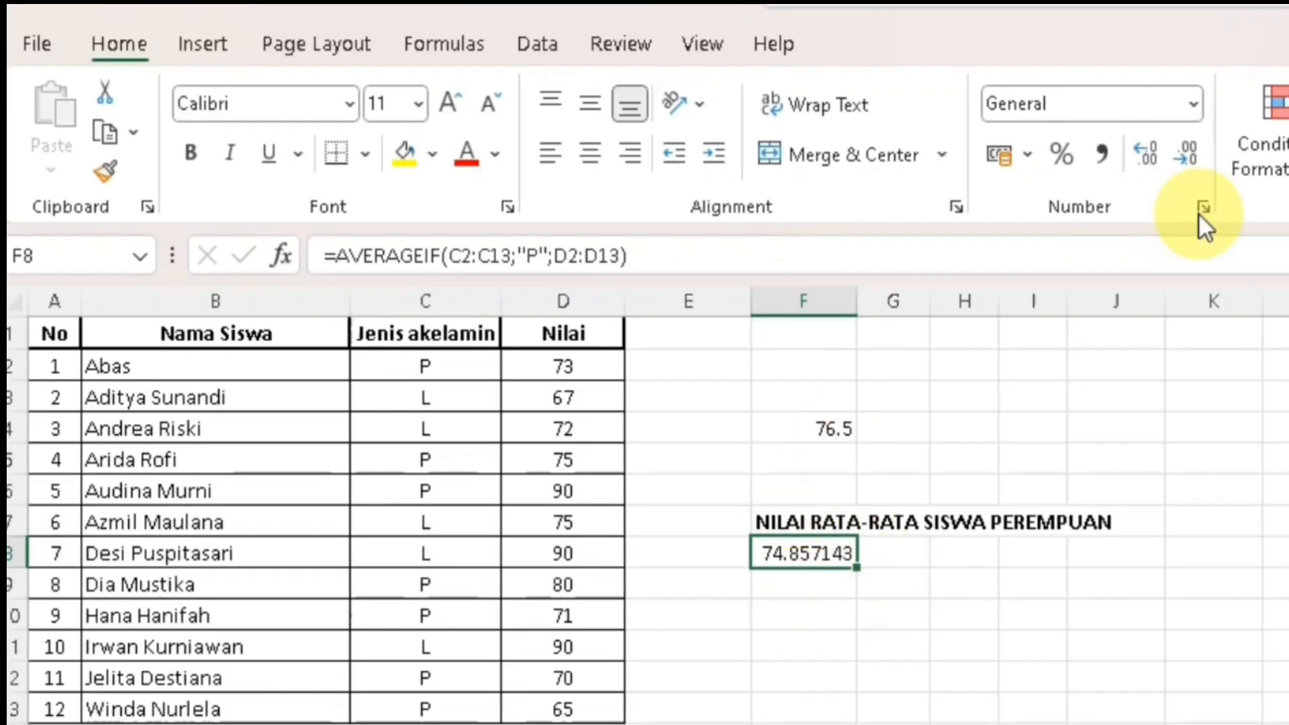
pyautogui.click(1186, 154)
pyautogui.click(1185, 154)
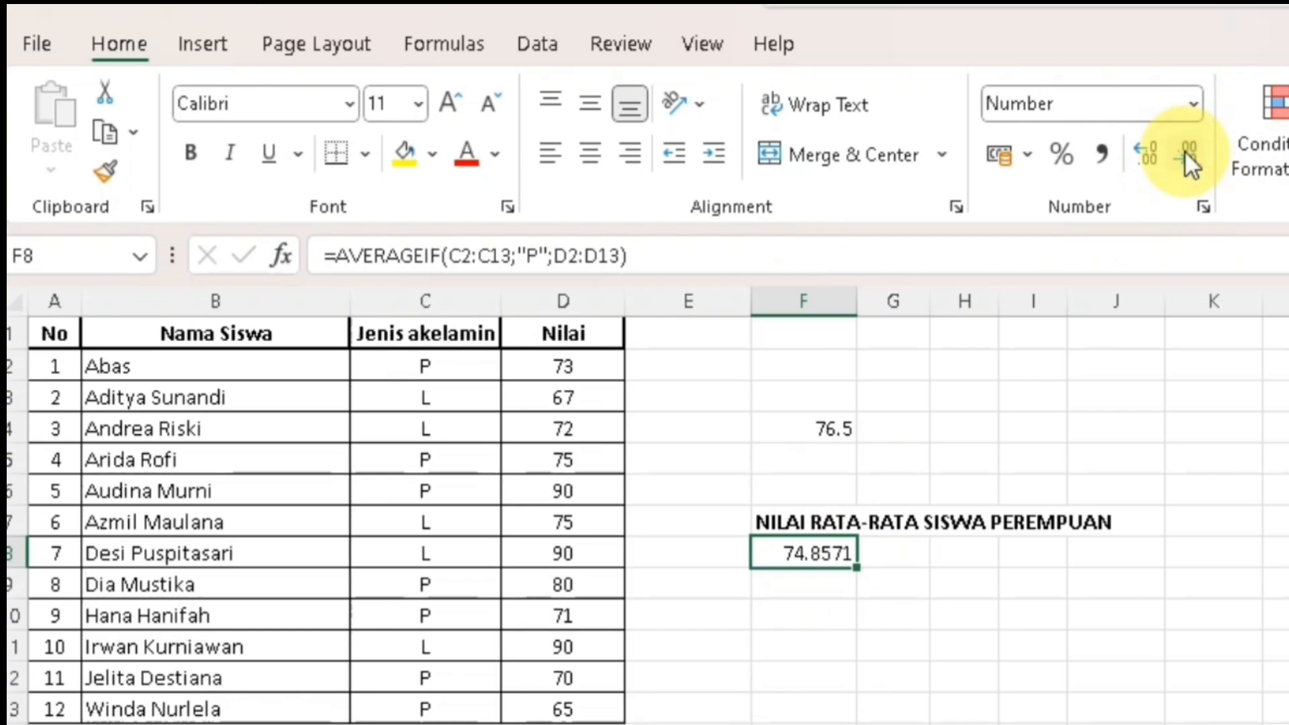
pyautogui.click(1185, 155)
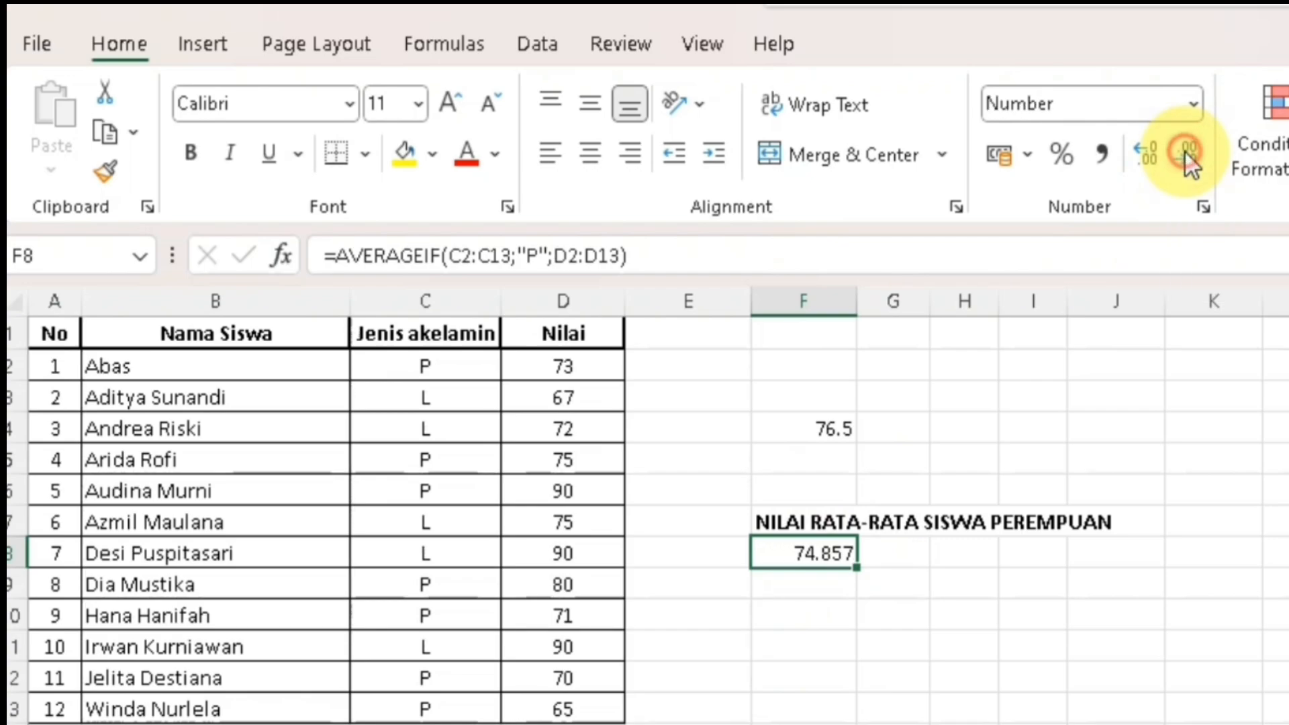
pyautogui.click(1185, 154)
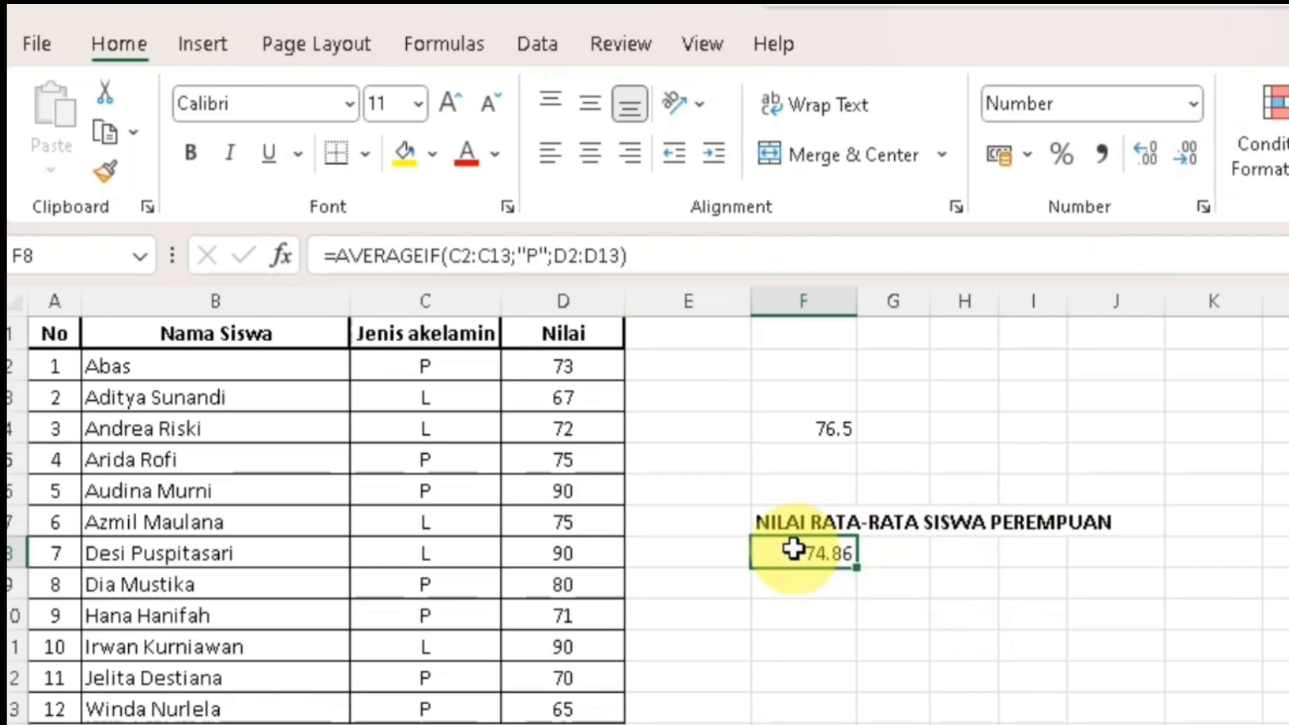
# Select the empty cell F10 below the female students' average
pyautogui.click(883, 601)
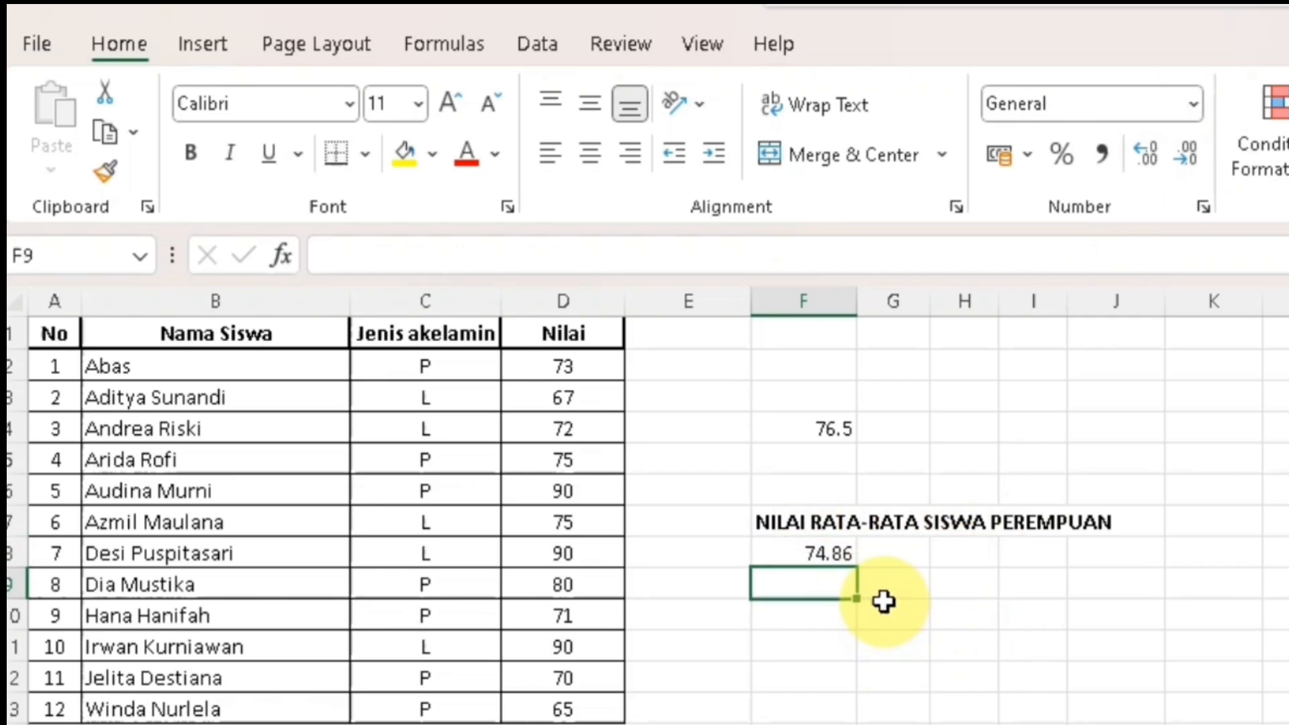
pyautogui.click(815, 555)
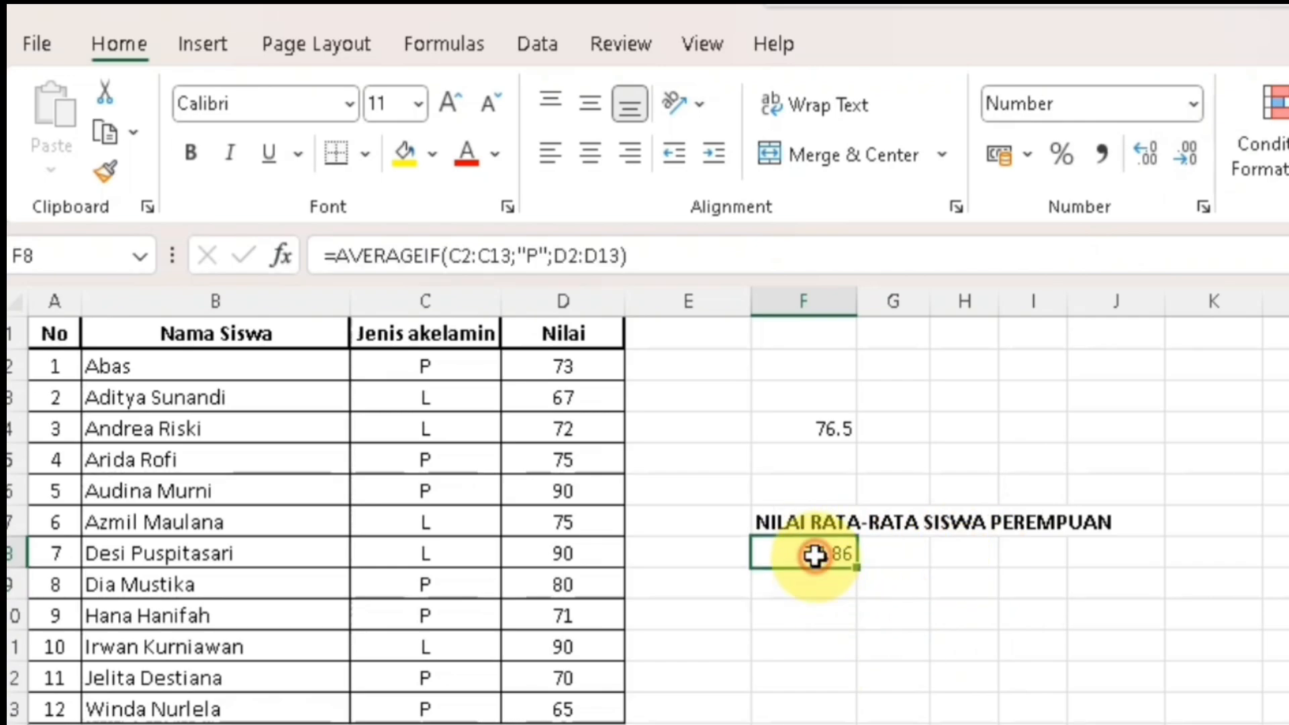
pyautogui.click(819, 594)
pyautogui.click(814, 550)
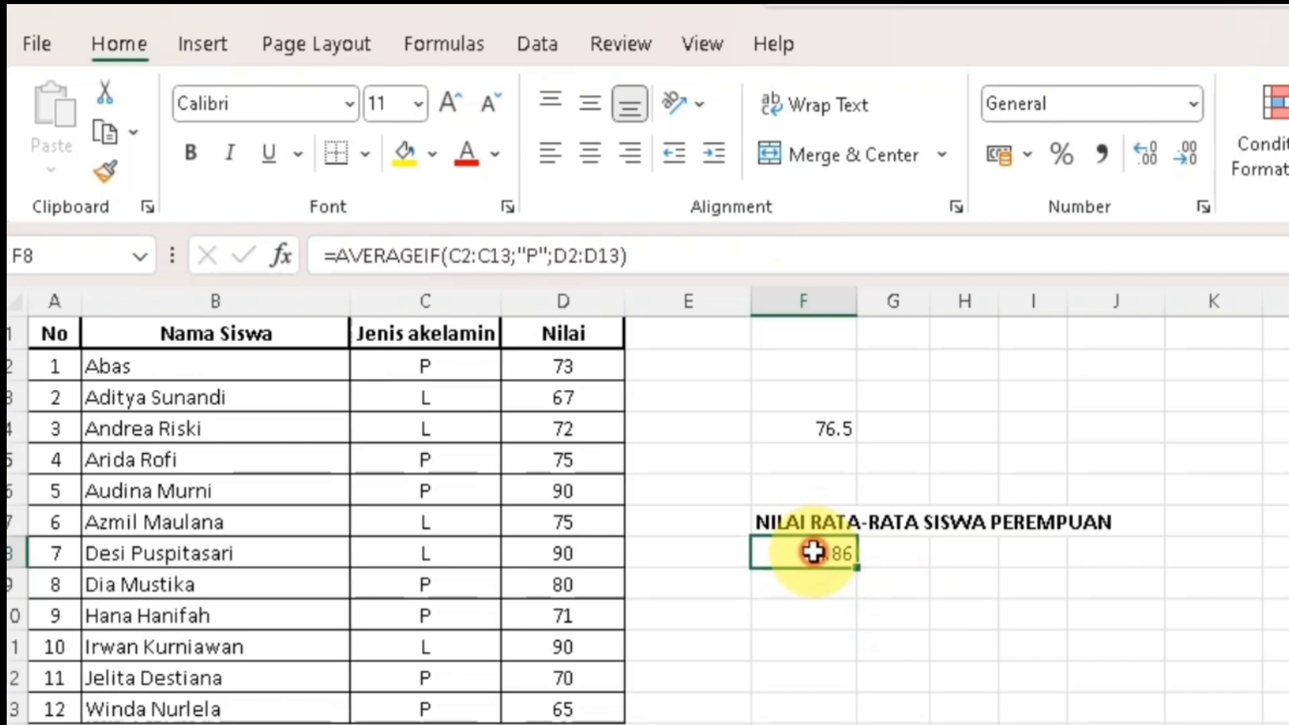
pyautogui.click(811, 600)
pyautogui.moveTo(810, 600); pyautogui.dragTo(811, 605)
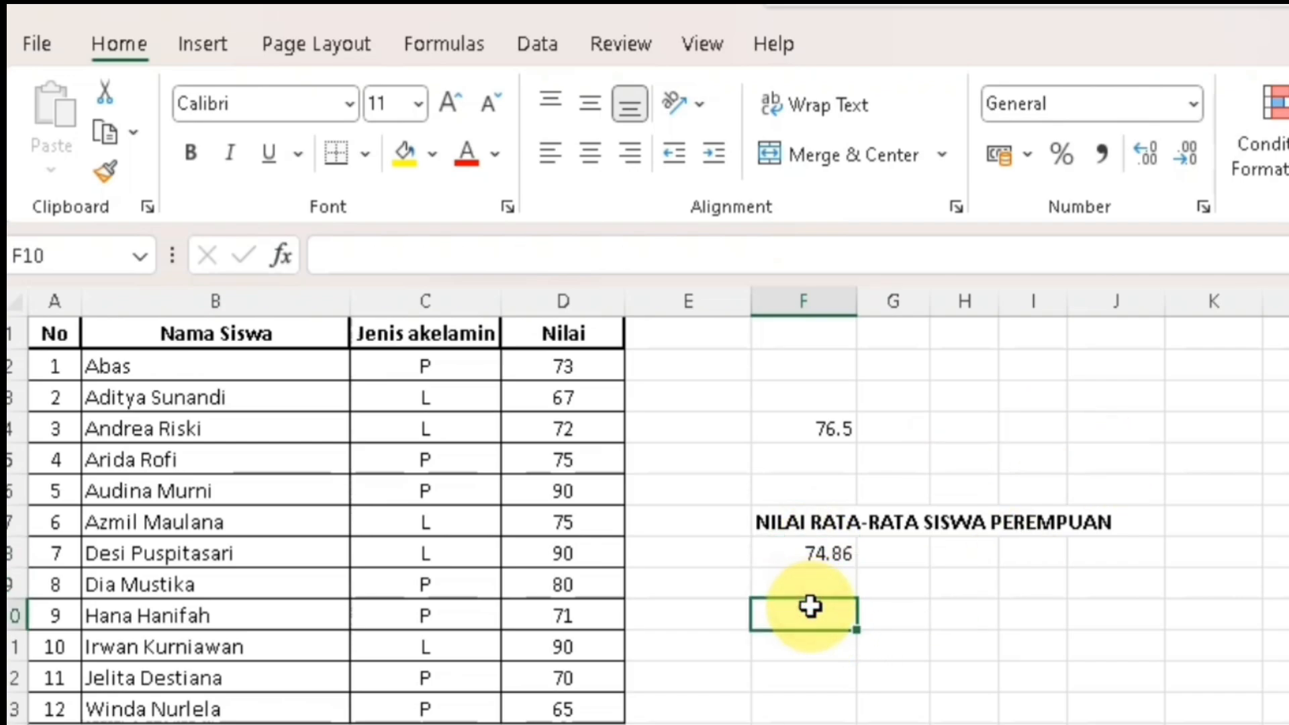
pyautogui.write('AVA')
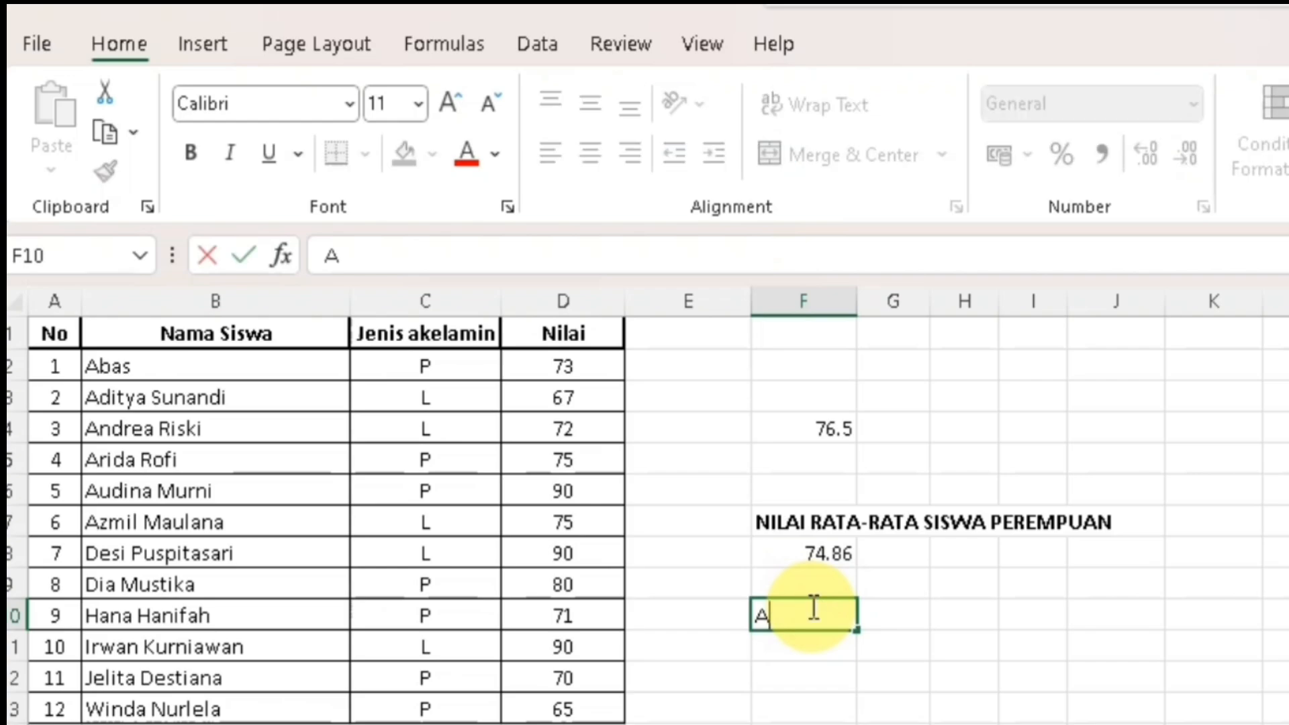
pyautogui.press('BackSpace')
pyautogui.press('BackSpace')
pyautogui.press('BackSpace')
# Enter =AVERAGEIF(C2:C13;"L";D2:D13) in cell F10 to average the male students' scores
pyautogui.write('=AVERAGE')
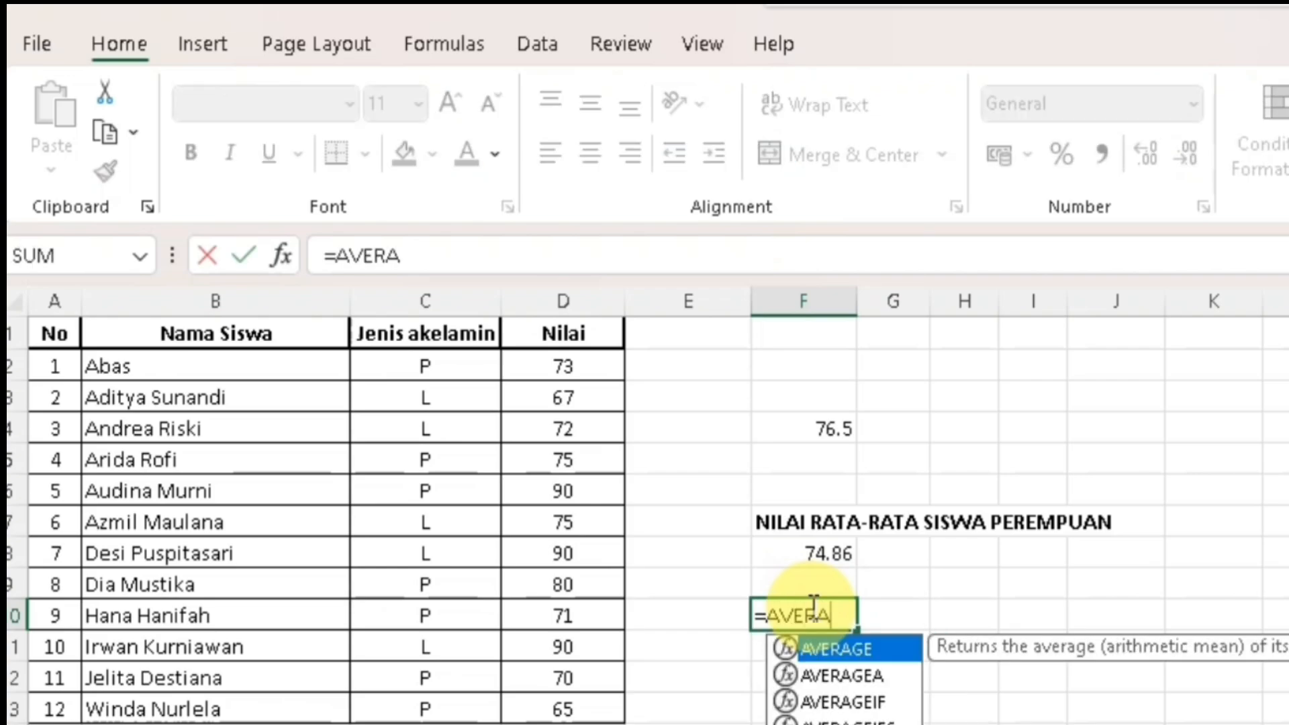
pyautogui.write('IF')
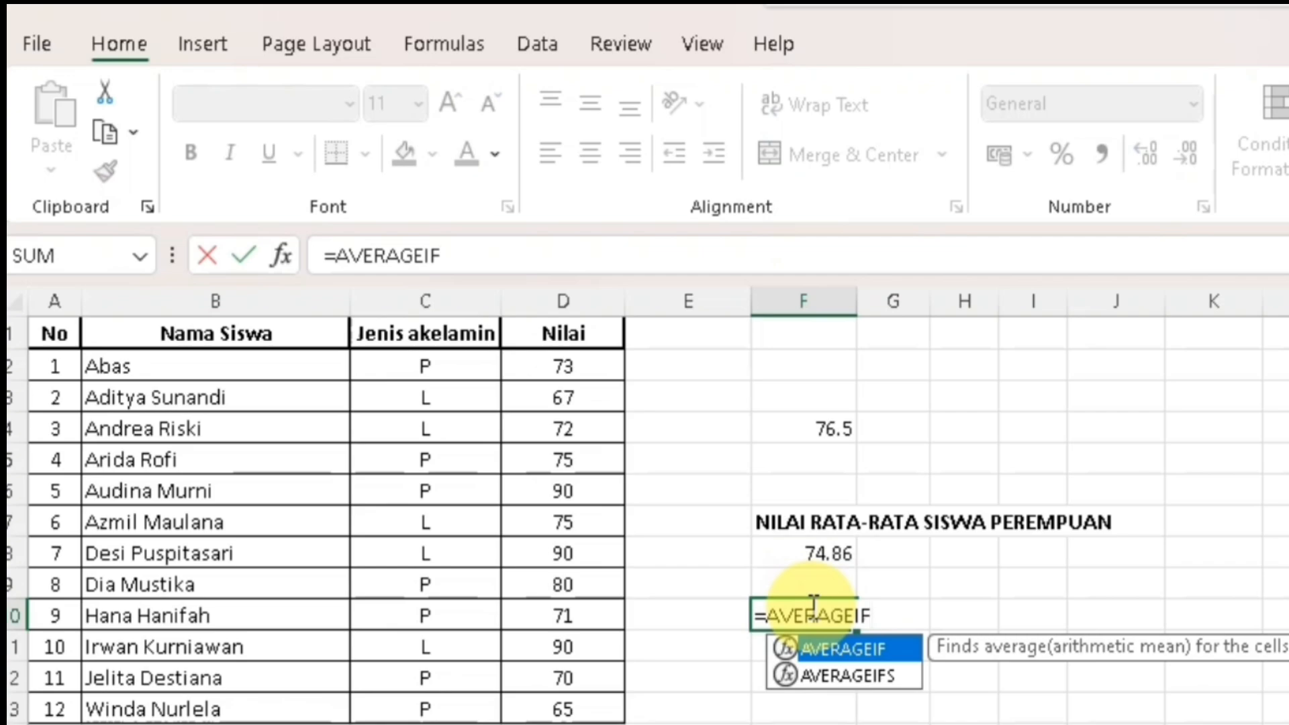
pyautogui.write('(')
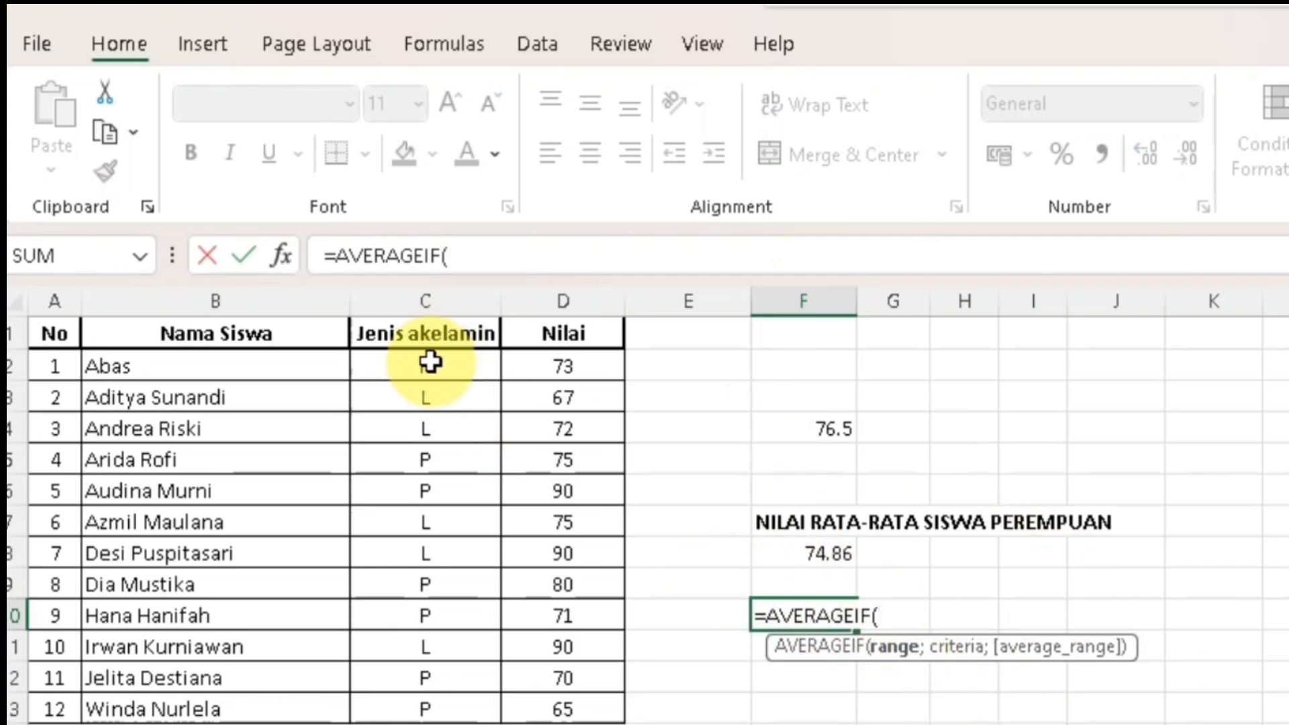
pyautogui.moveTo(429, 364); pyautogui.dragTo(445, 713)
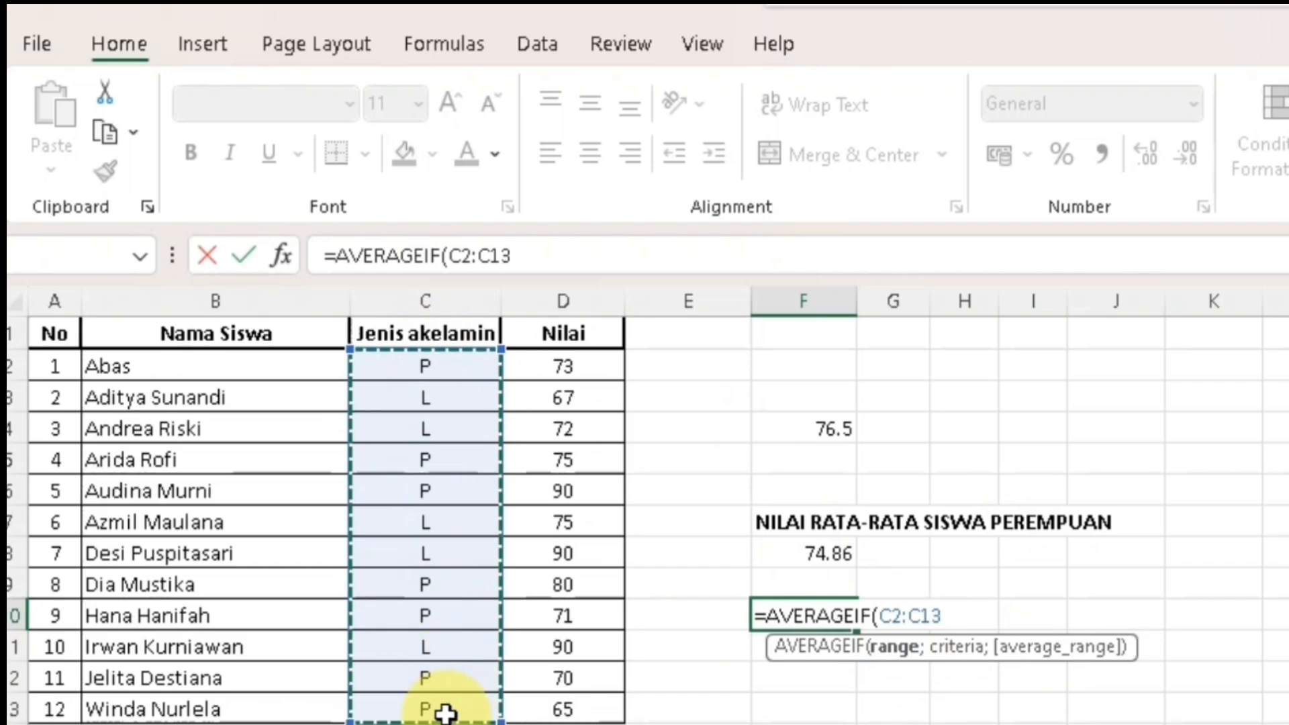
pyautogui.moveTo(445, 714); pyautogui.dragTo(445, 713)
pyautogui.write(';"L')
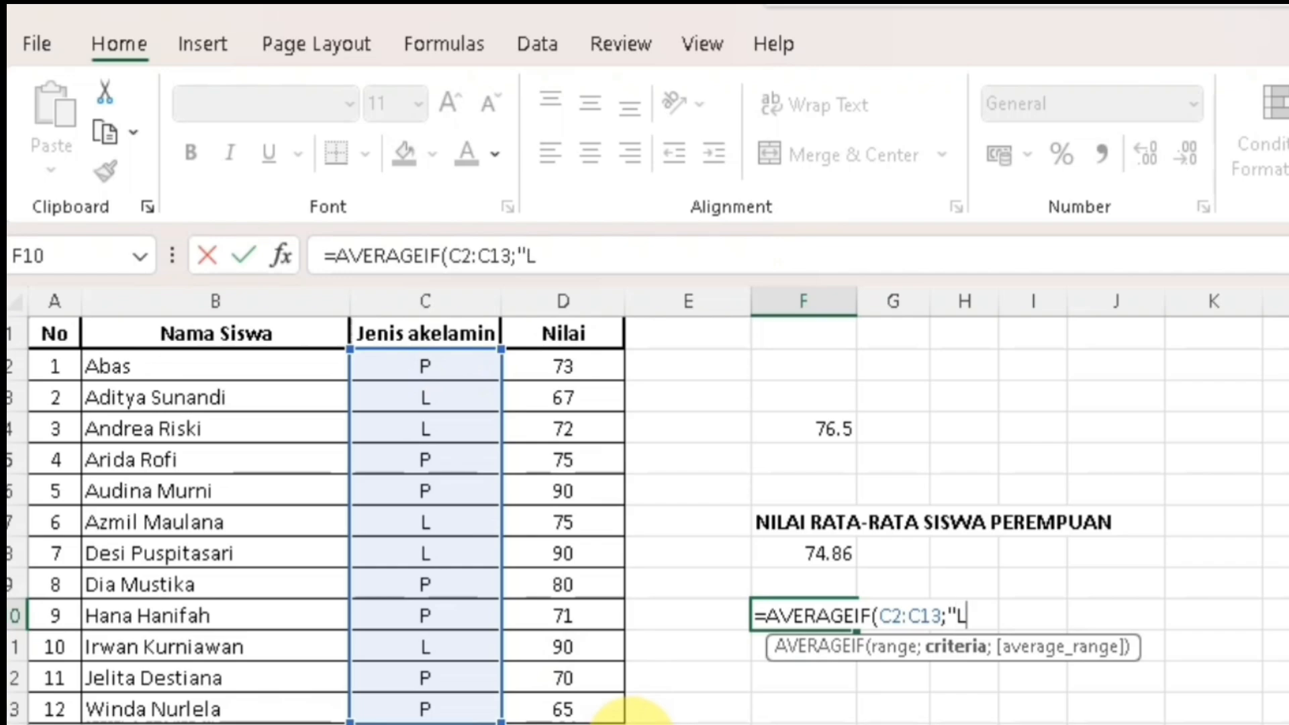
pyautogui.write('";')
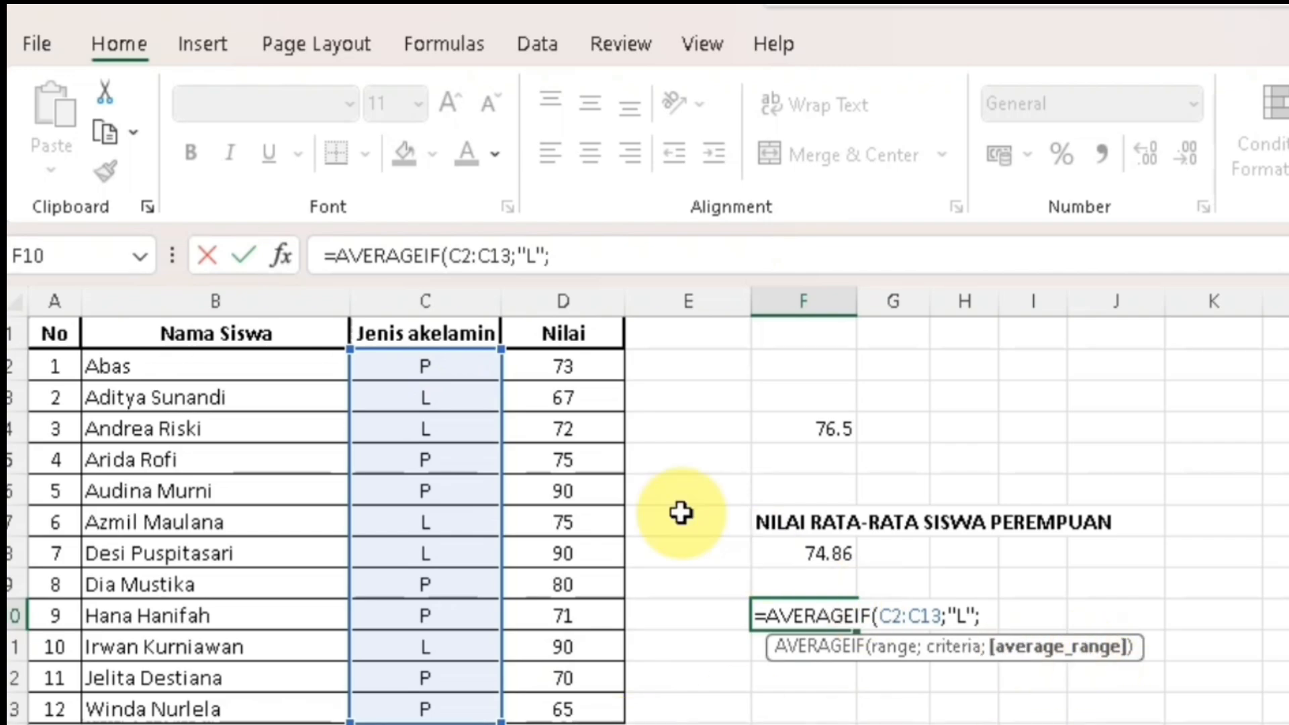
pyautogui.moveTo(571, 363); pyautogui.dragTo(589, 706)
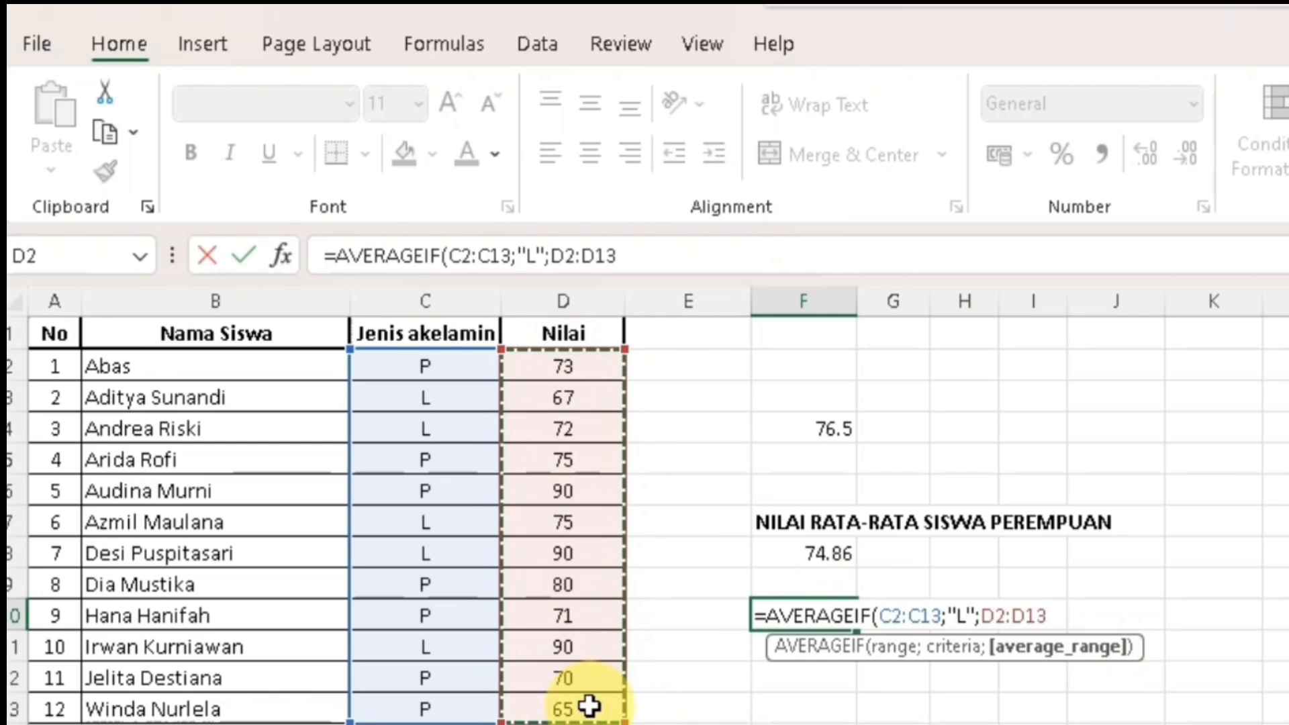
pyautogui.write(')')
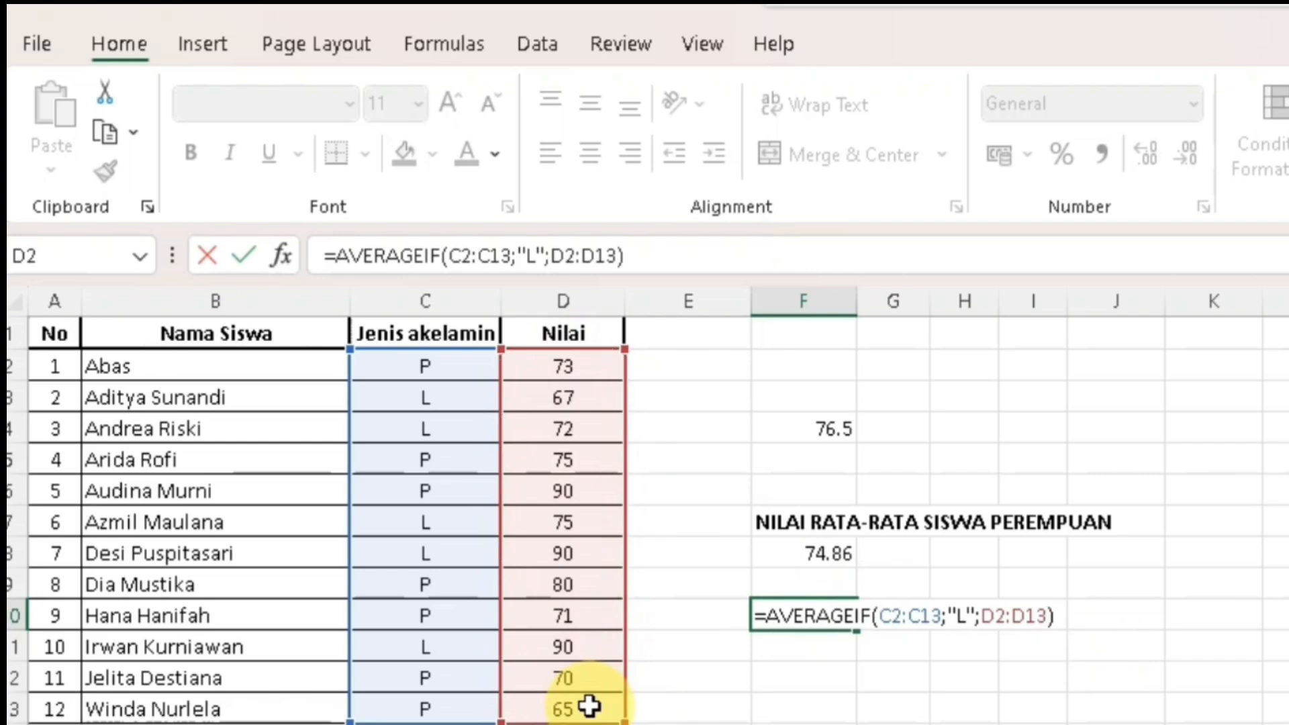
pyautogui.press('Return')
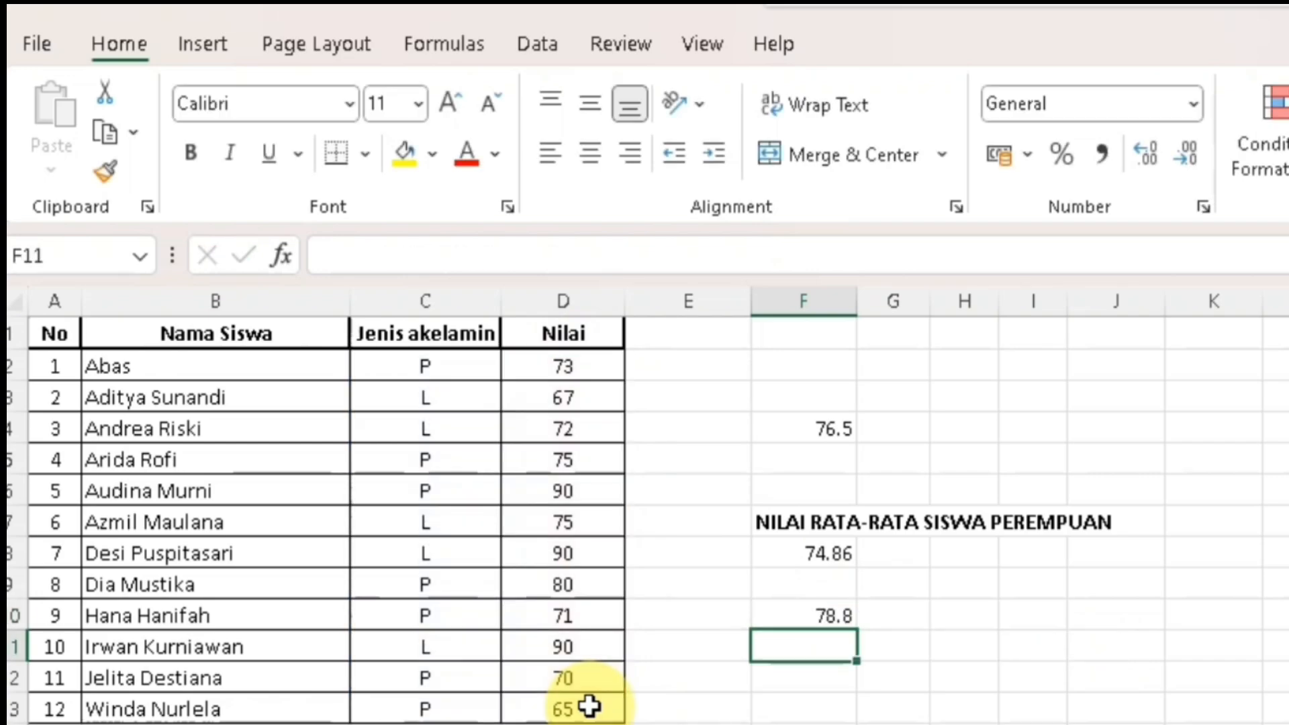
pyautogui.click(828, 610)
pyautogui.click(822, 656)
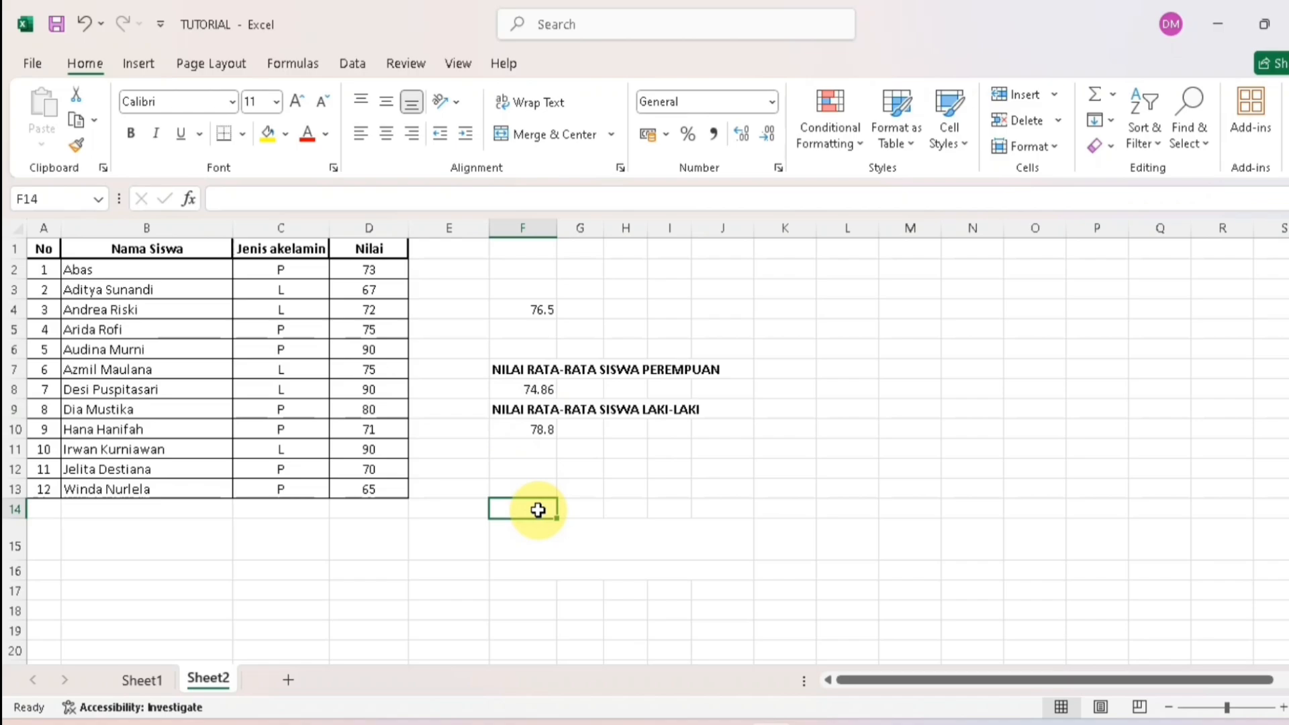
# Enter the label "NILAI RATA-RATA >75" in cell F12
pyautogui.click(530, 471)
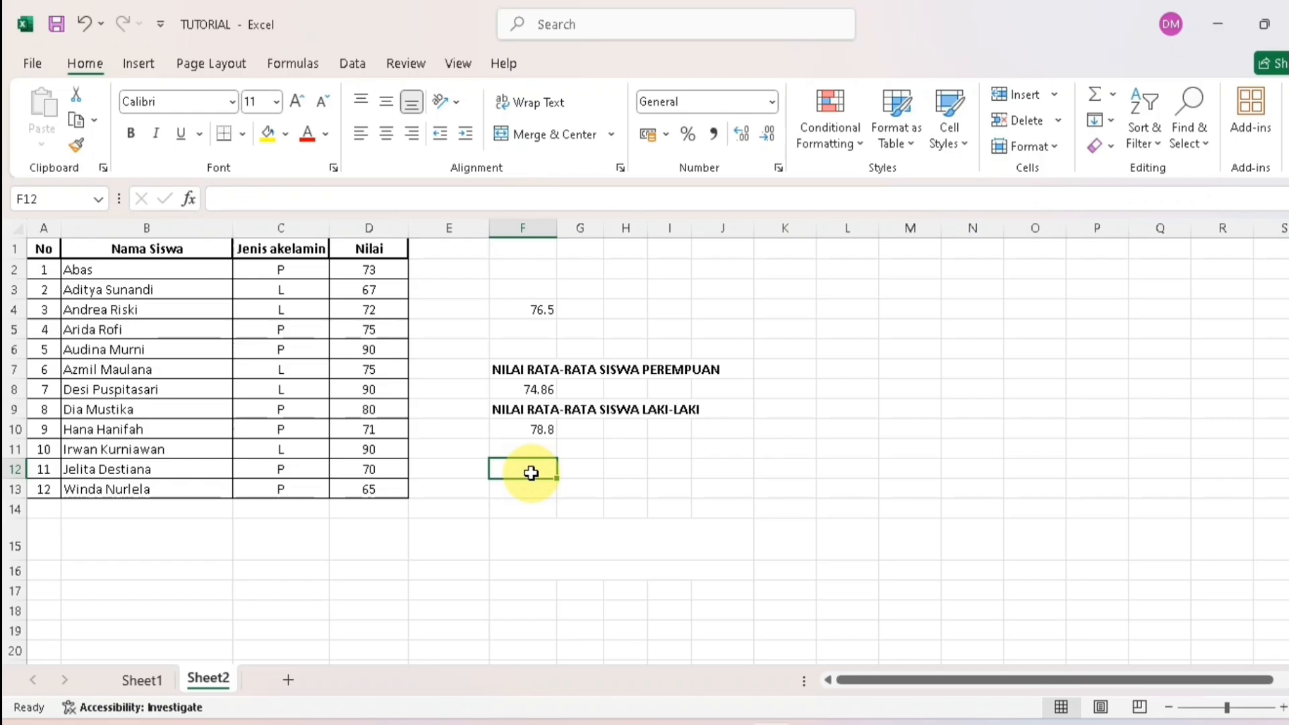
pyautogui.write('NILAI')
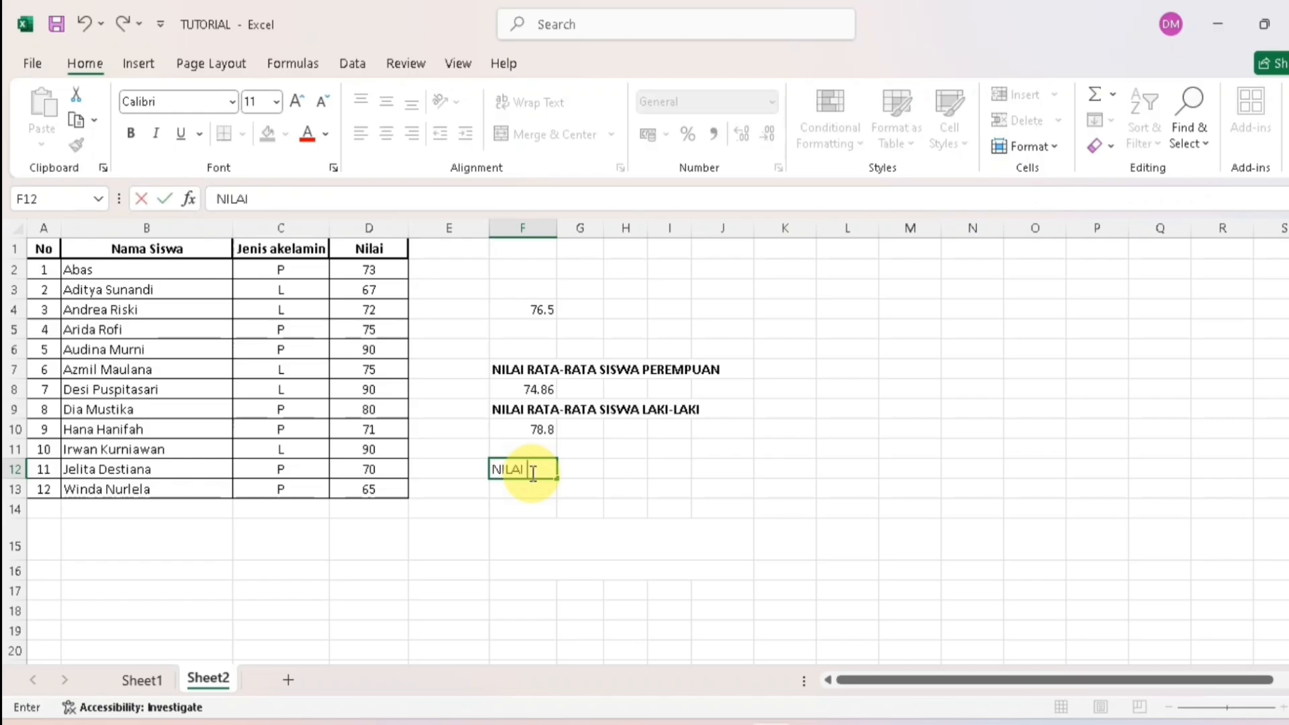
pyautogui.write(' RATA-RATA >75')
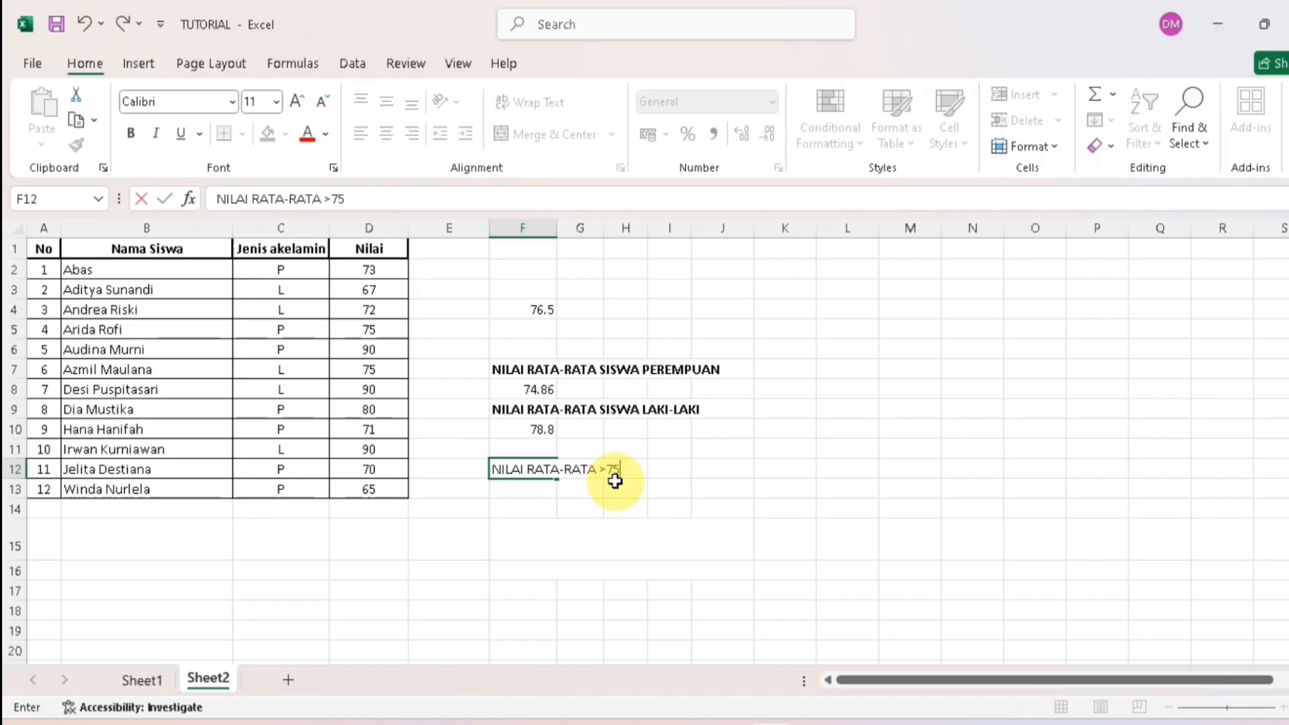
pyautogui.press('Return')
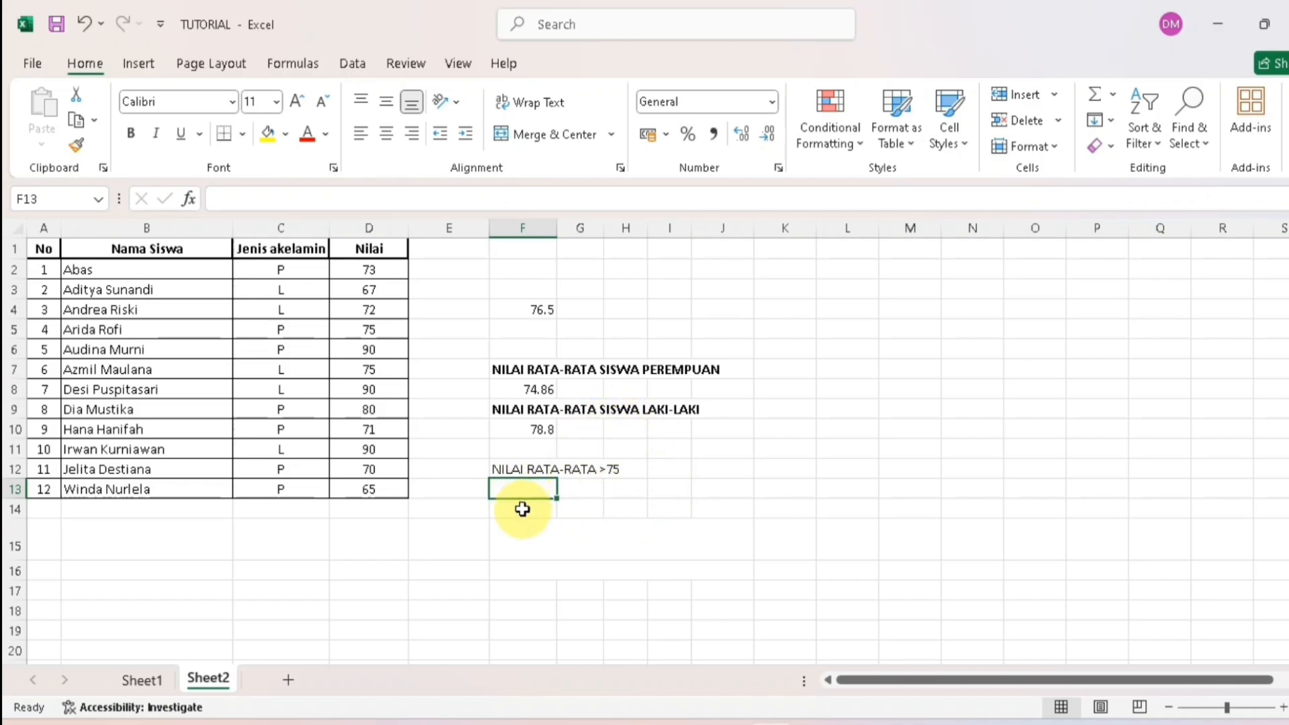
# Enter =AVERAGEIF(D2:D13;">75") in cell F13 to average only the scores above 75
pyautogui.write('=')
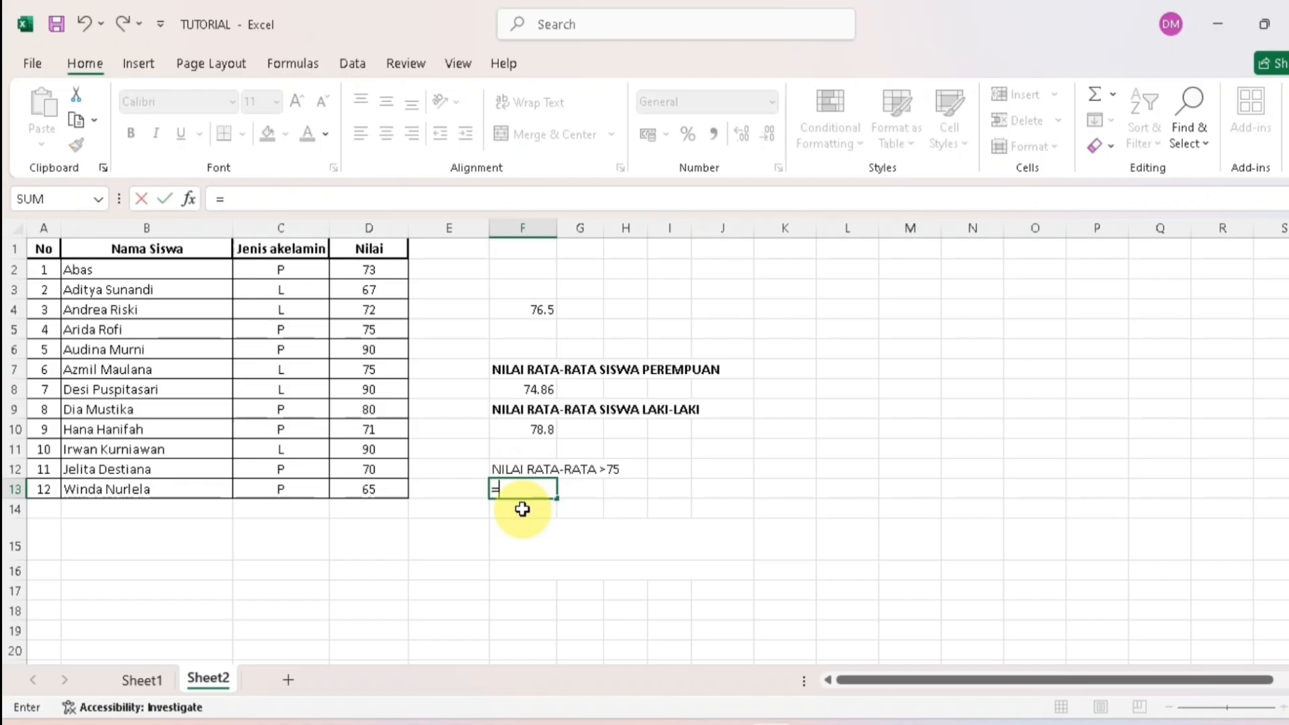
pyautogui.write('AV')
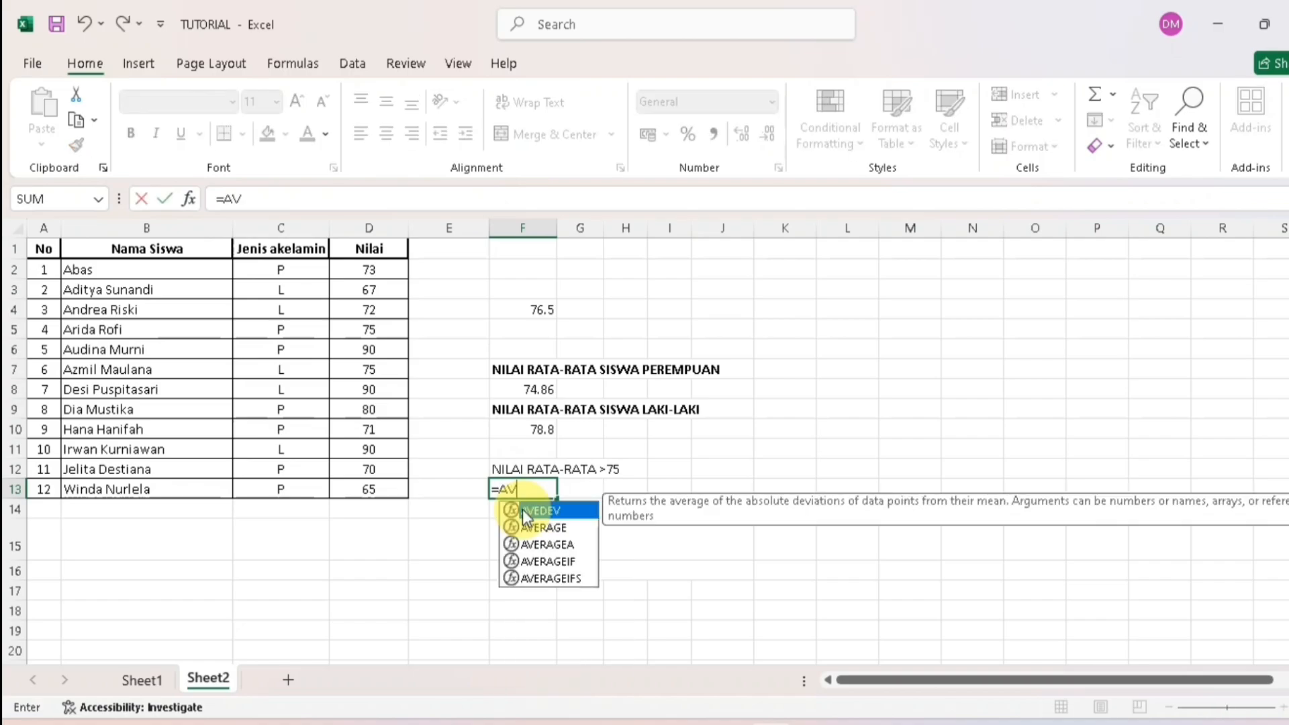
pyautogui.write('ERAGE')
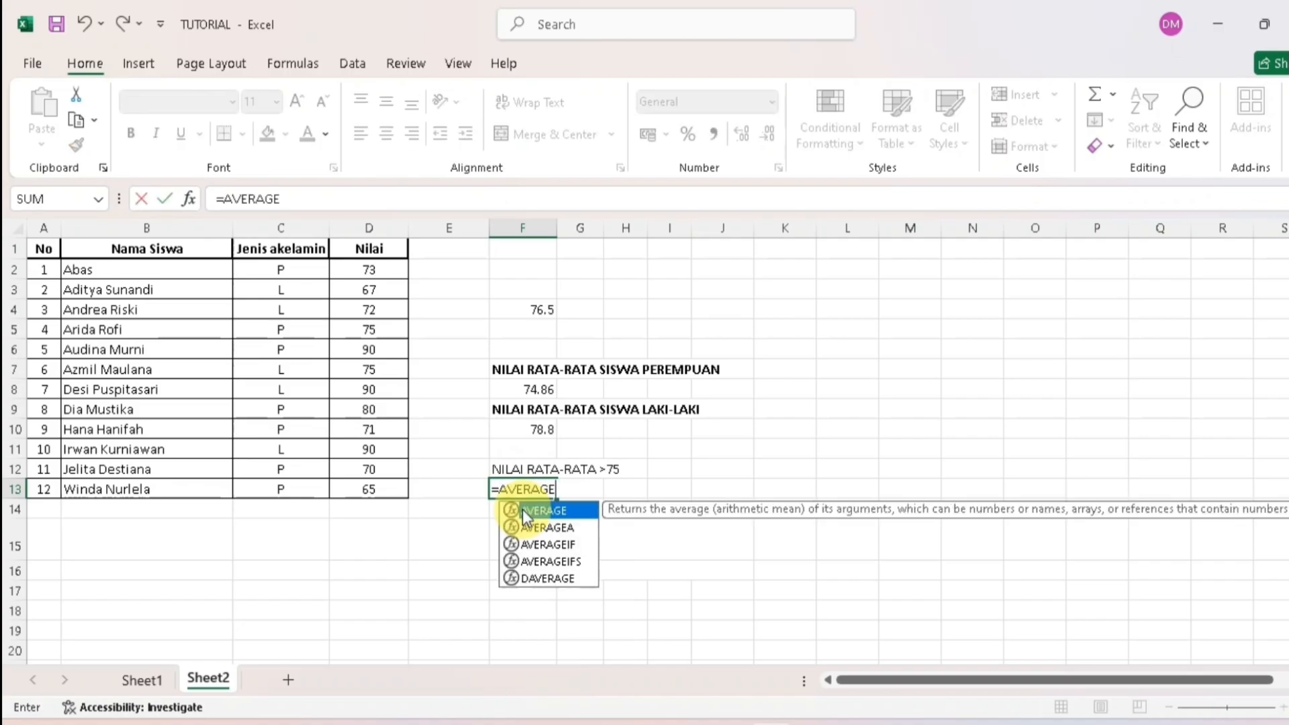
pyautogui.write('IF')
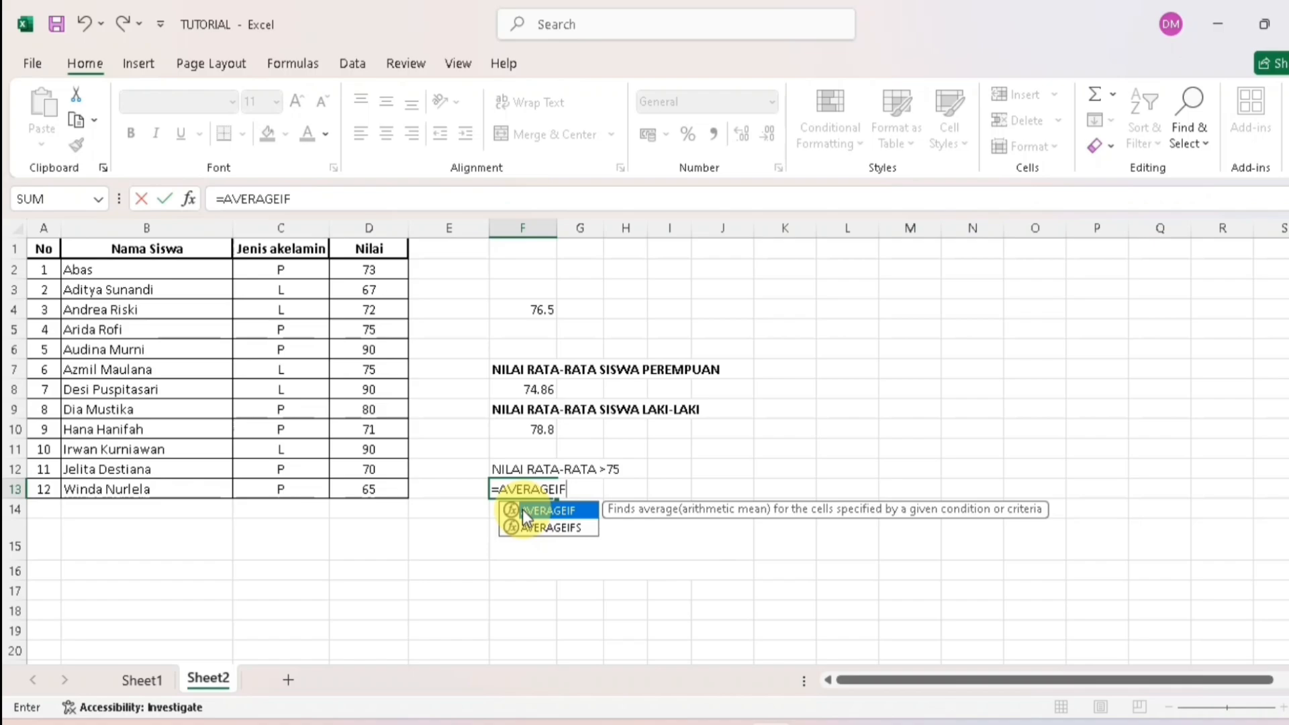
pyautogui.doubleClick(522, 508)
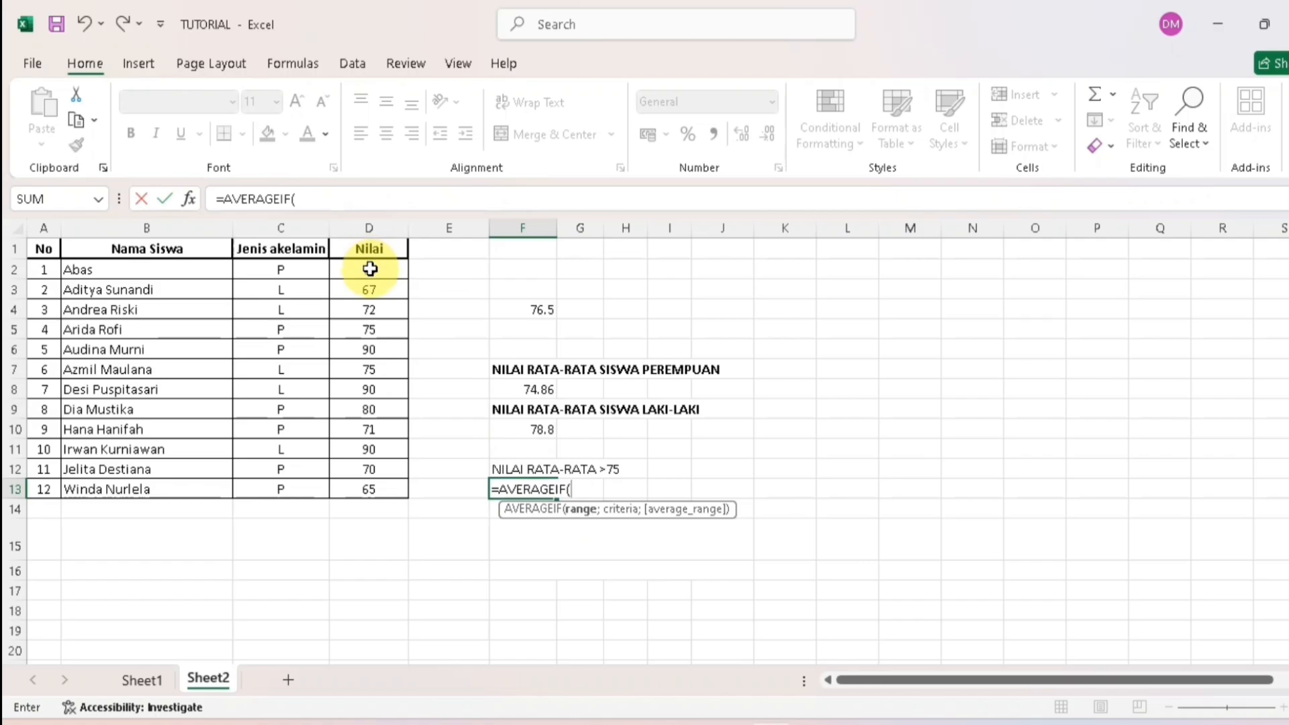
pyautogui.moveTo(370, 268); pyautogui.dragTo(373, 494)
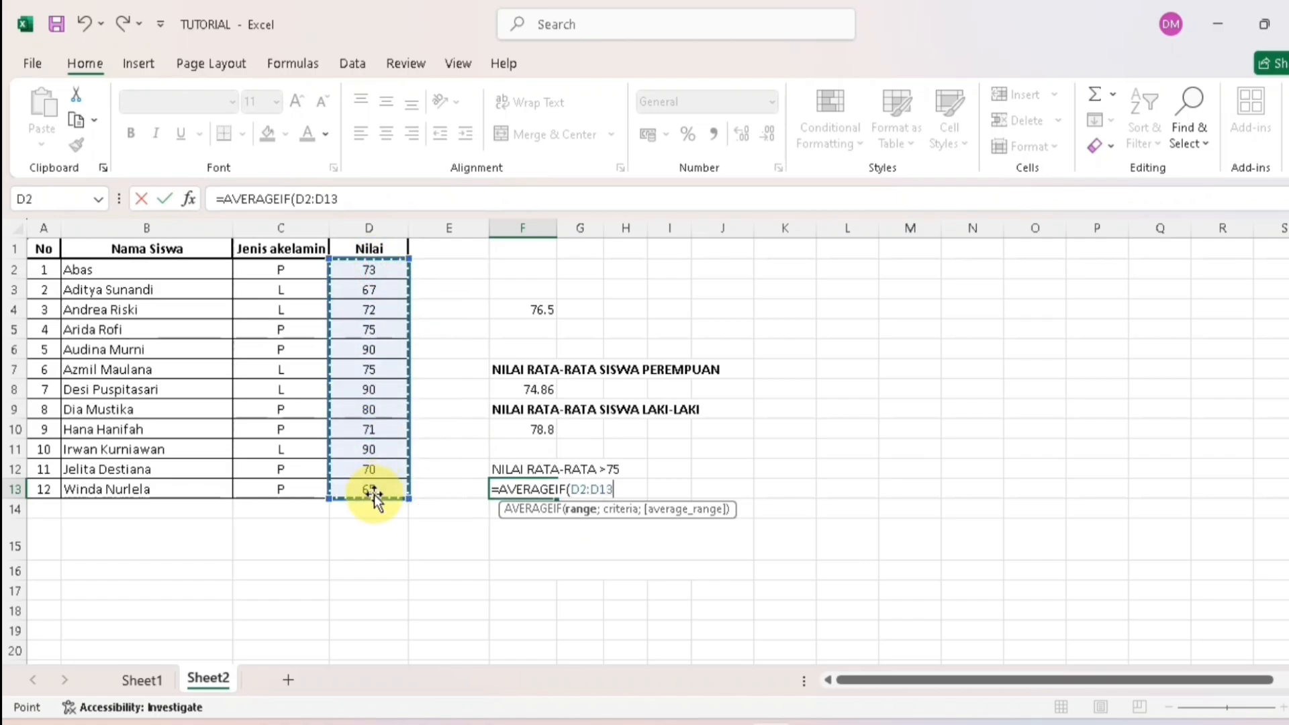
pyautogui.write(';">75')
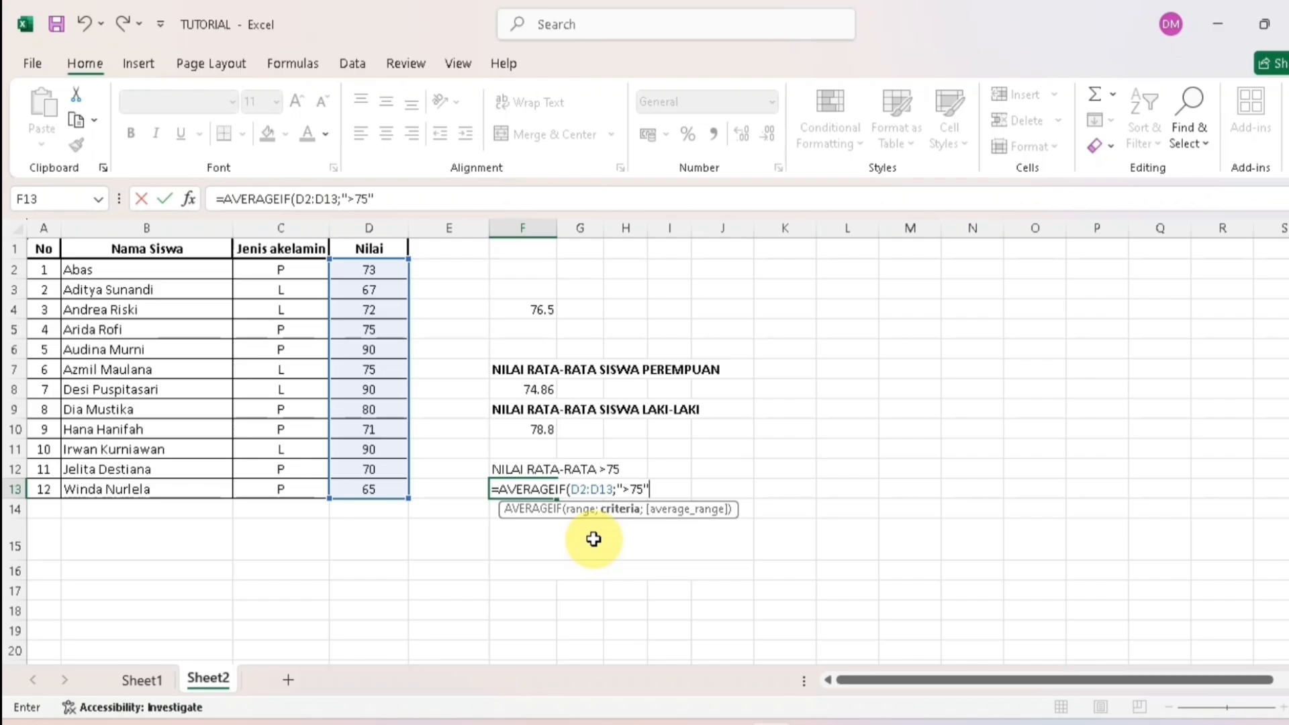
pyautogui.write(')')
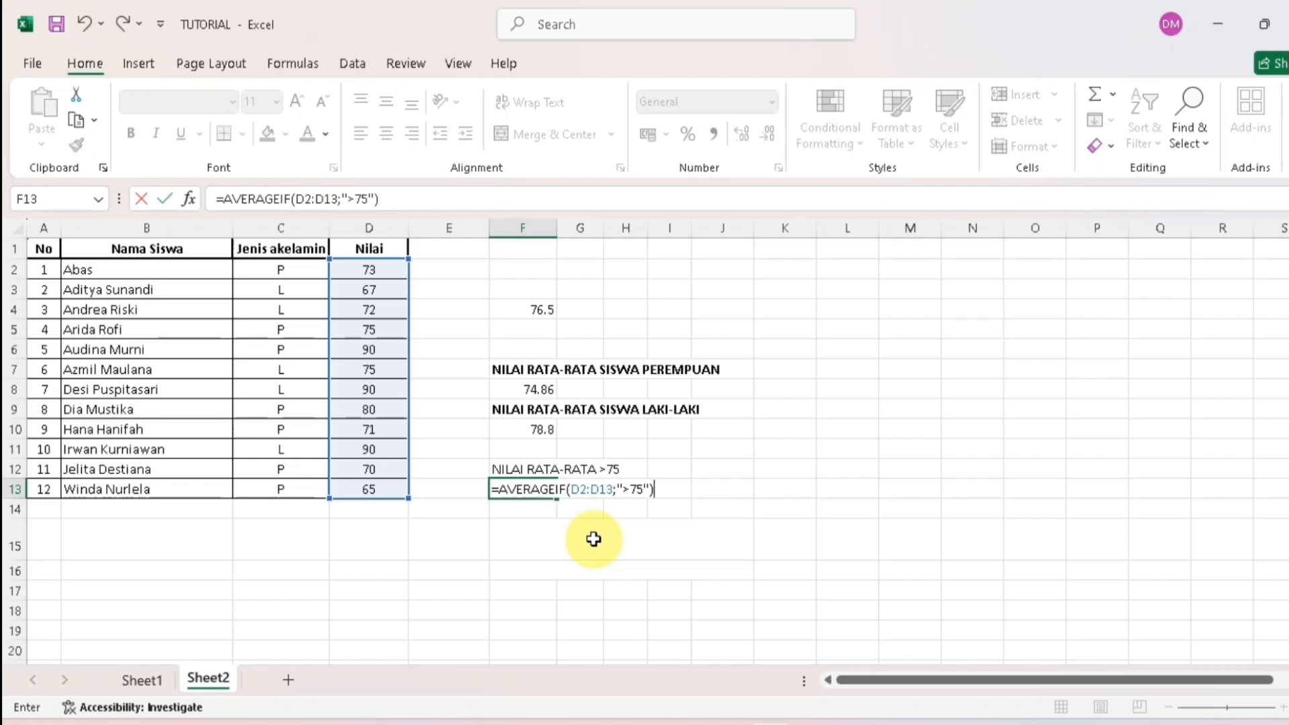
pyautogui.press('Return')
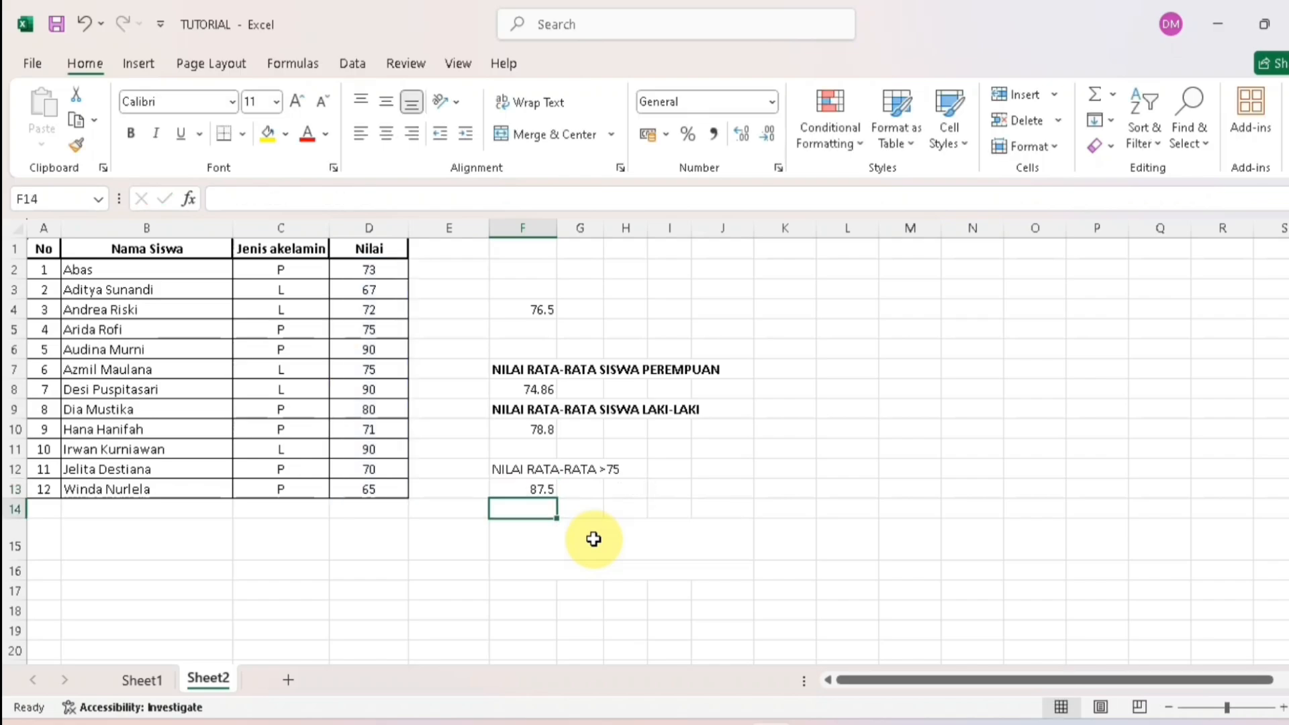
pyautogui.click(518, 488)
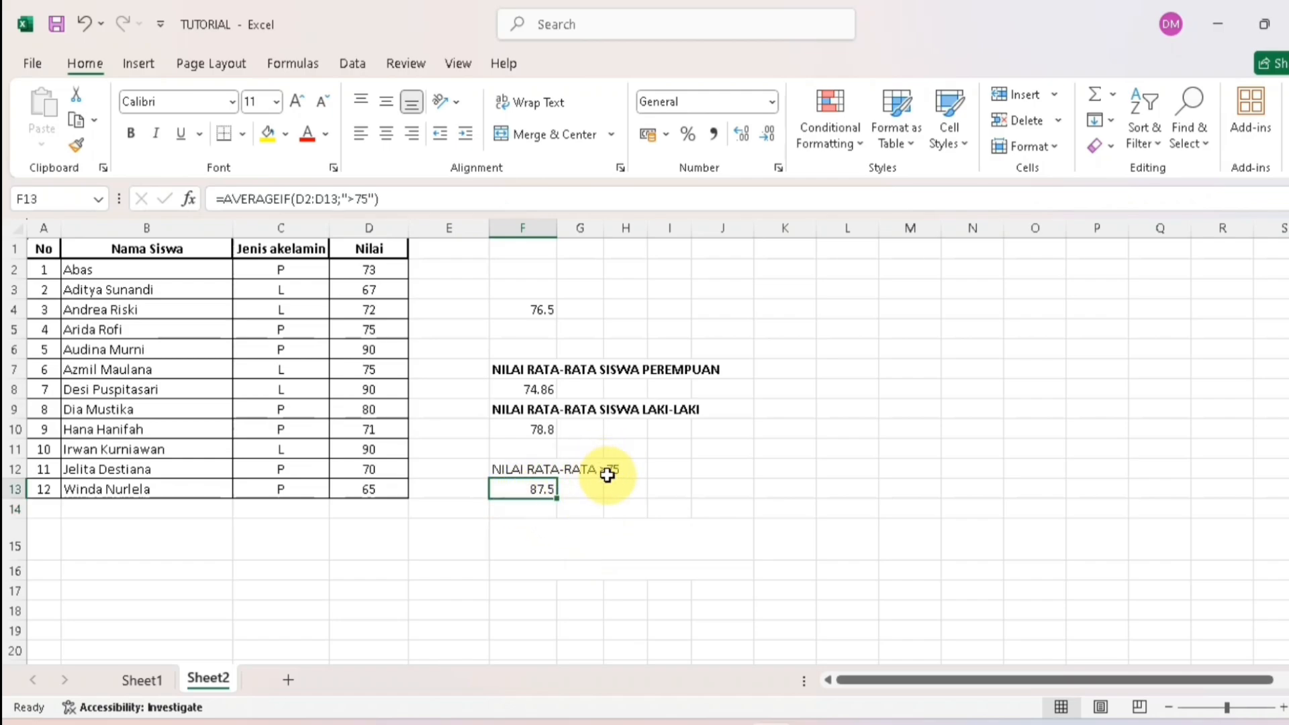
pyautogui.click(581, 488)
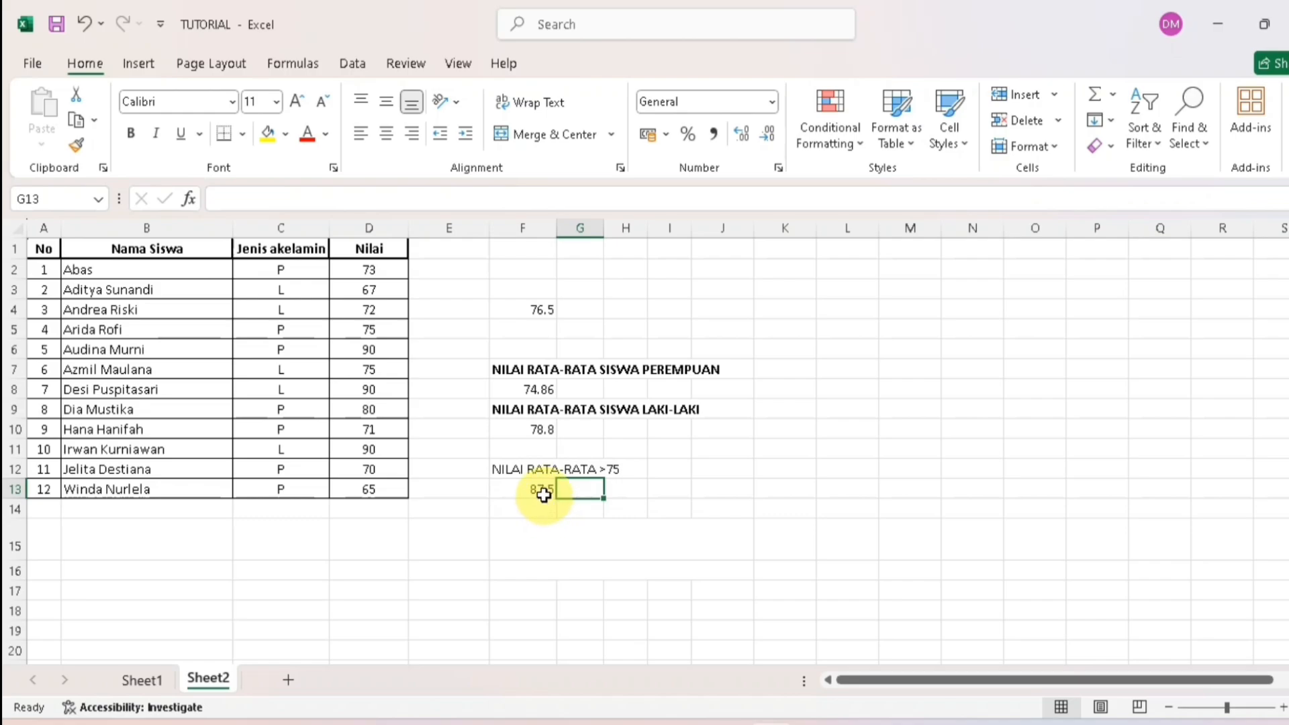
pyautogui.click(567, 541)
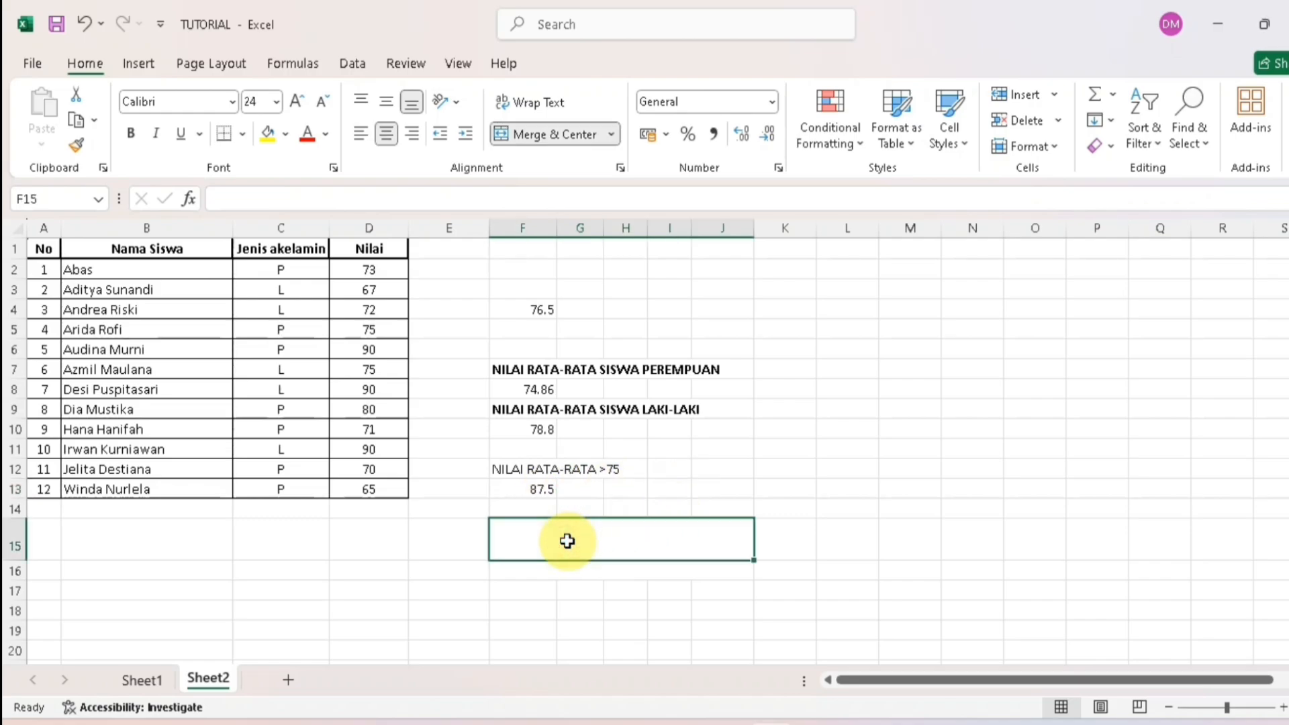
# List the scores above 75 from the Nilai column in cells L7 to L10: 90, 90, 80 and 90
pyautogui.click(838, 373)
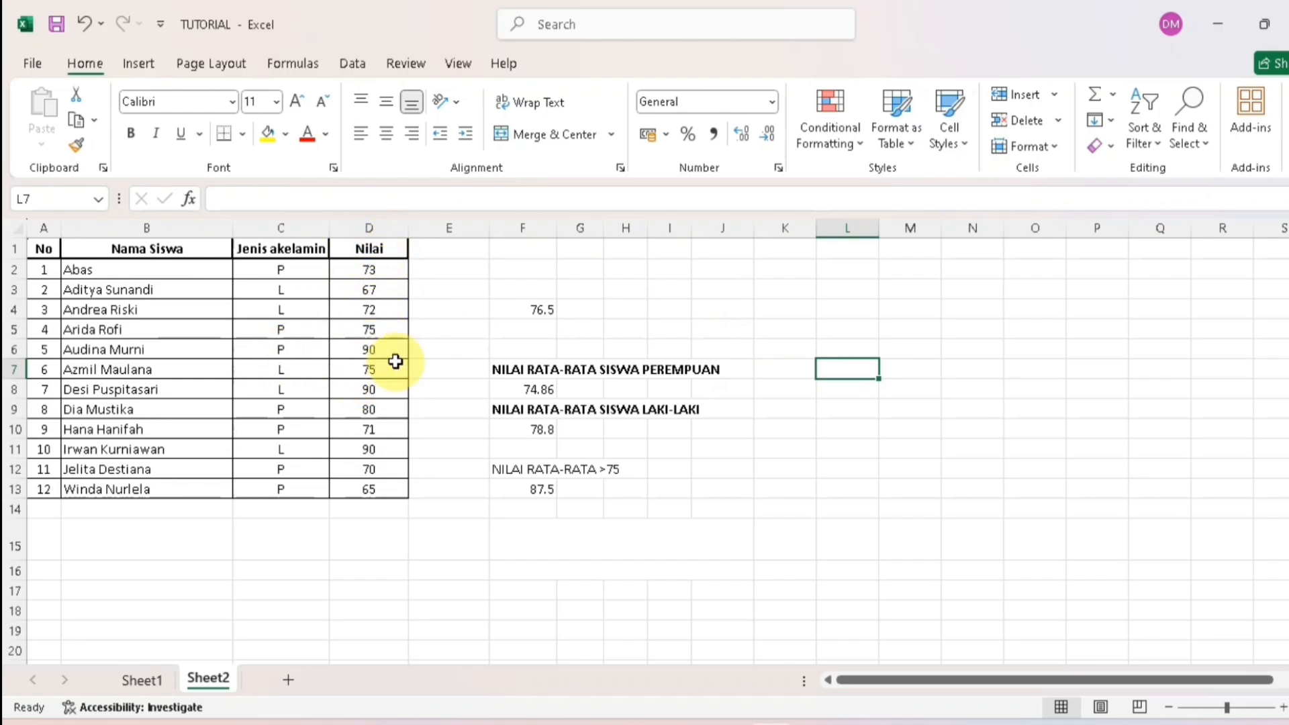
pyautogui.write('90')
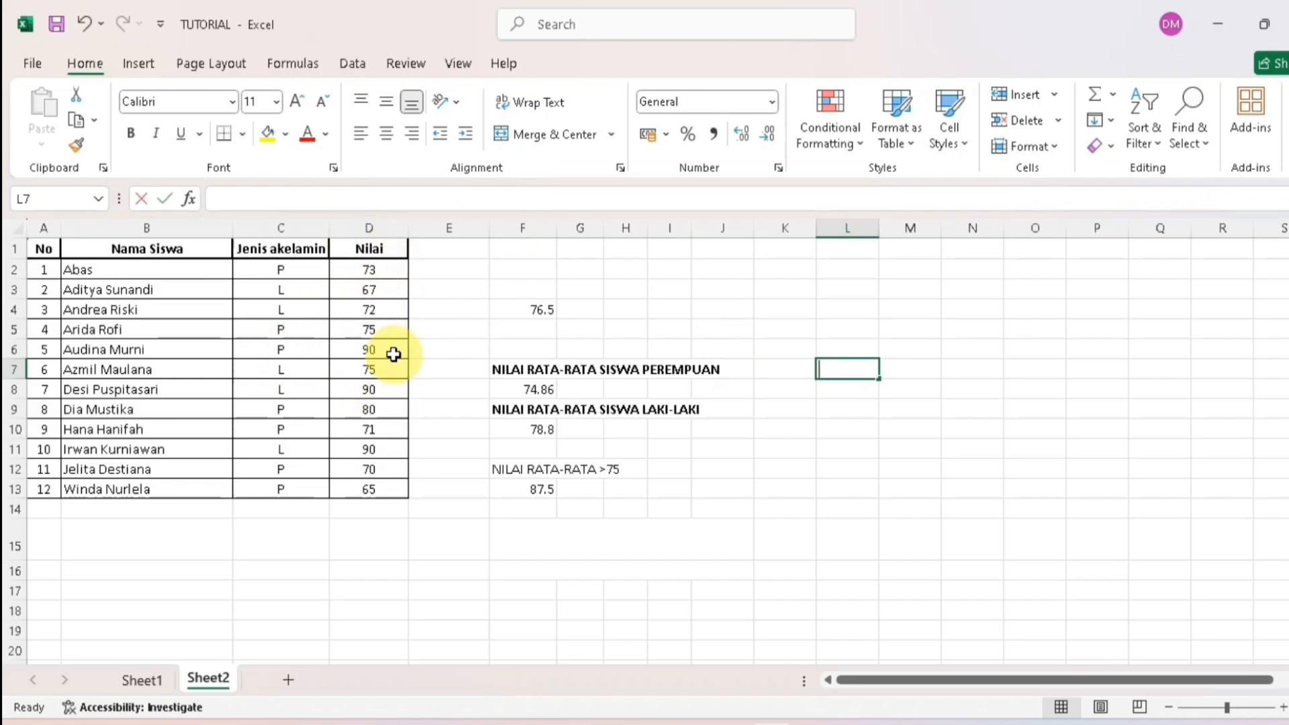
pyautogui.press('Return')
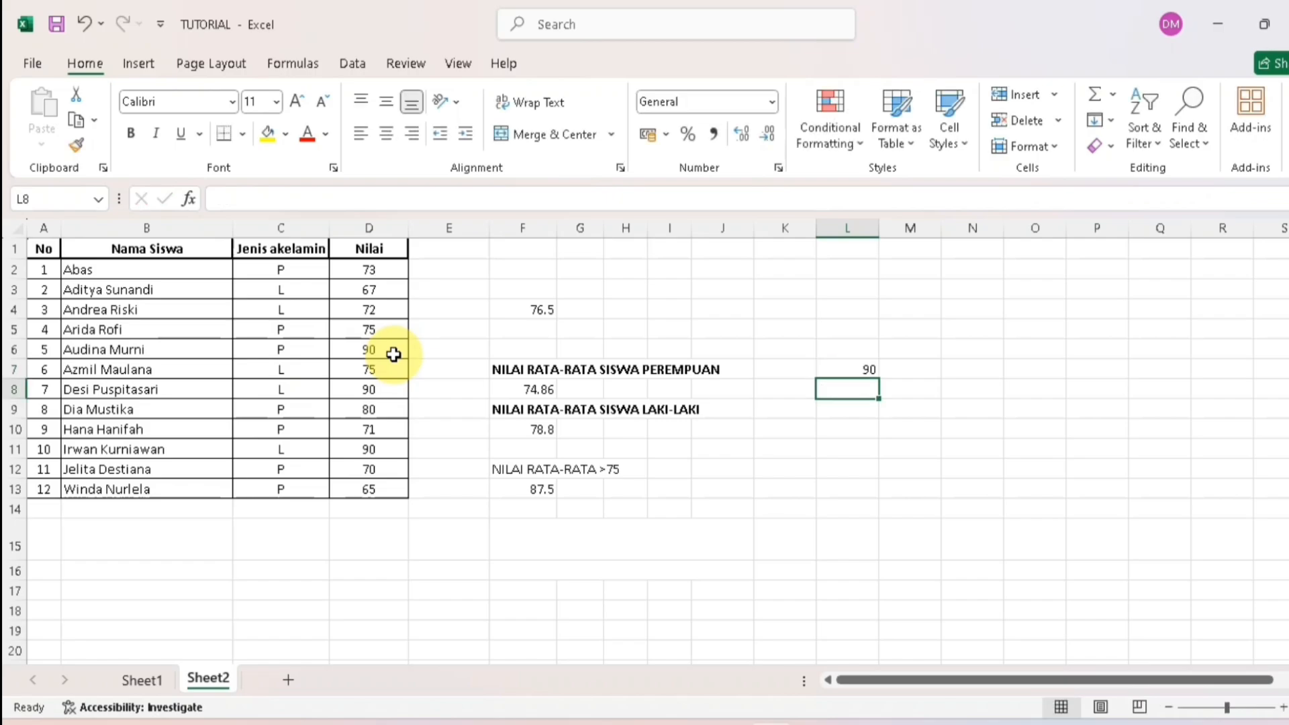
pyautogui.click(379, 393)
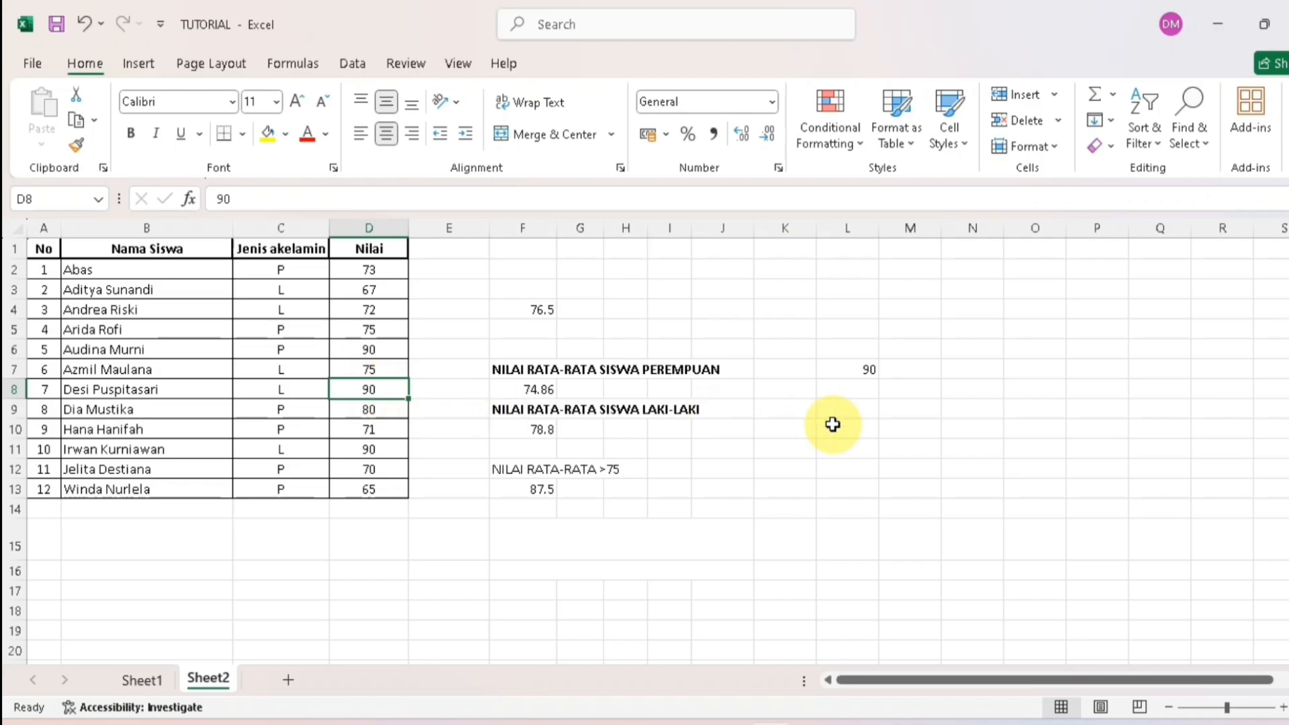
pyautogui.click(834, 390)
pyautogui.write('90')
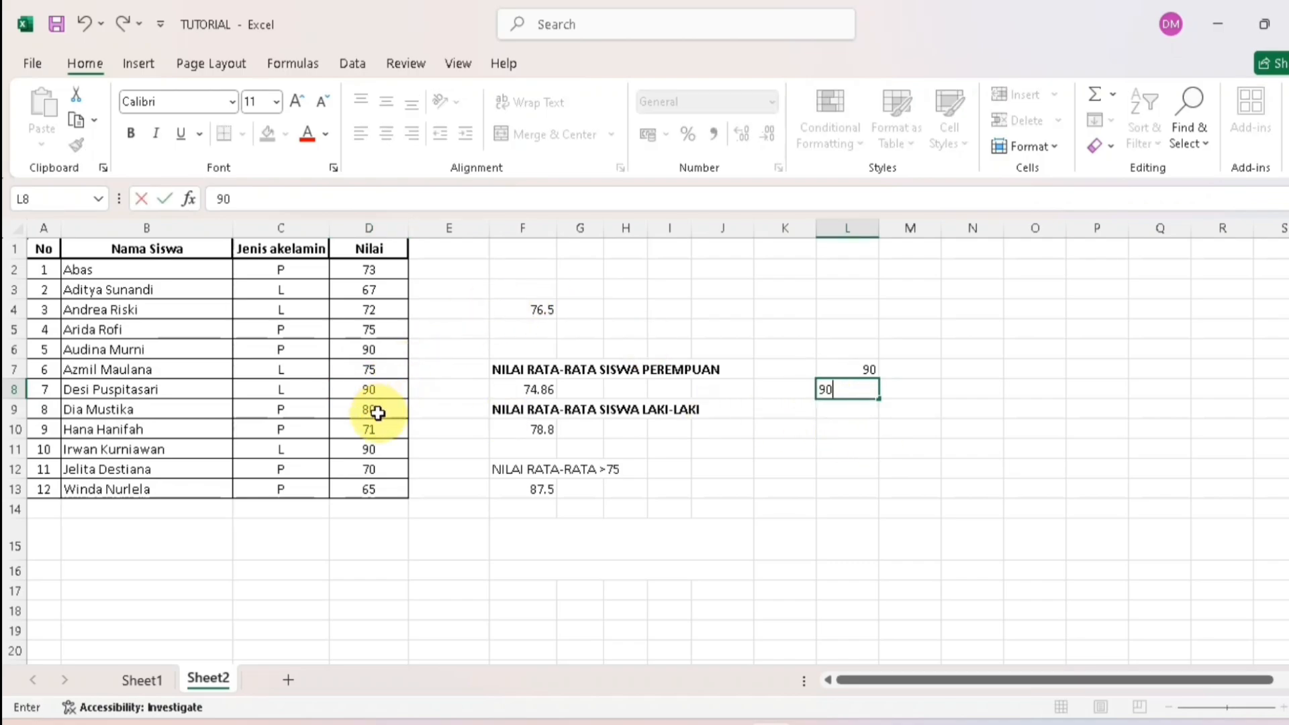
pyautogui.press('Return')
pyautogui.write('80')
pyautogui.press('Return')
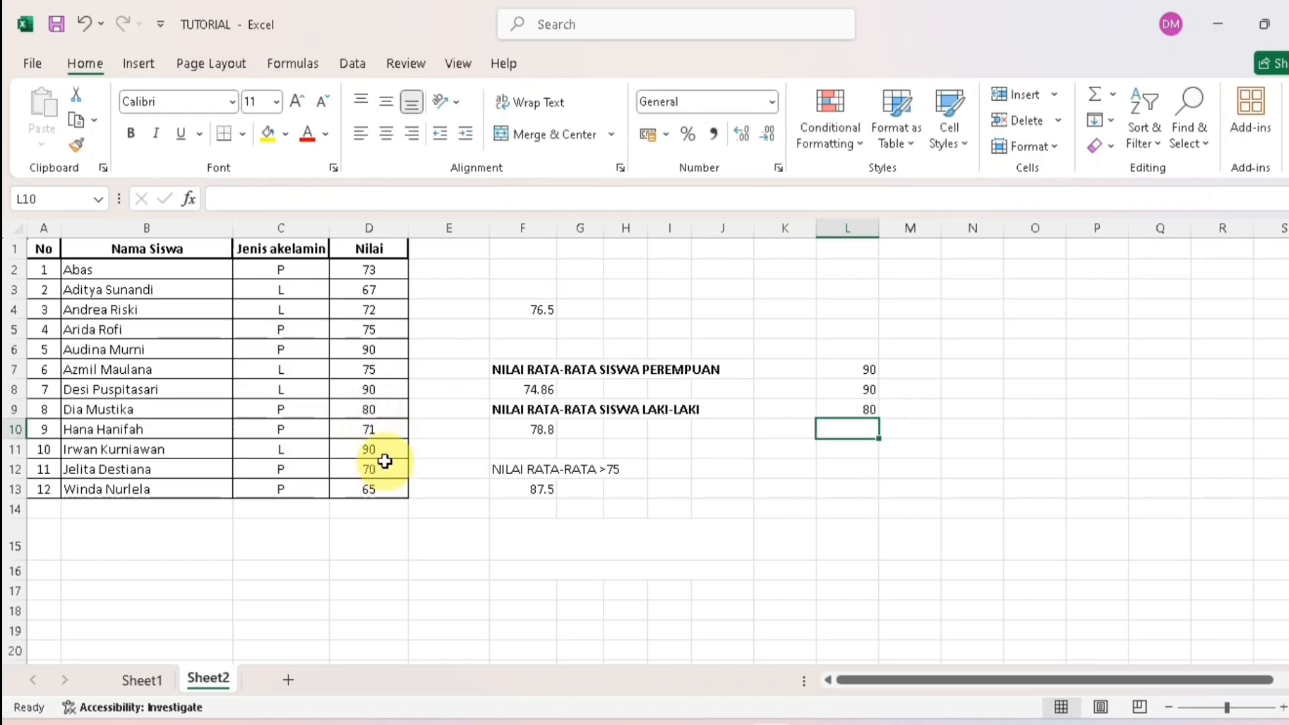
pyautogui.write('90')
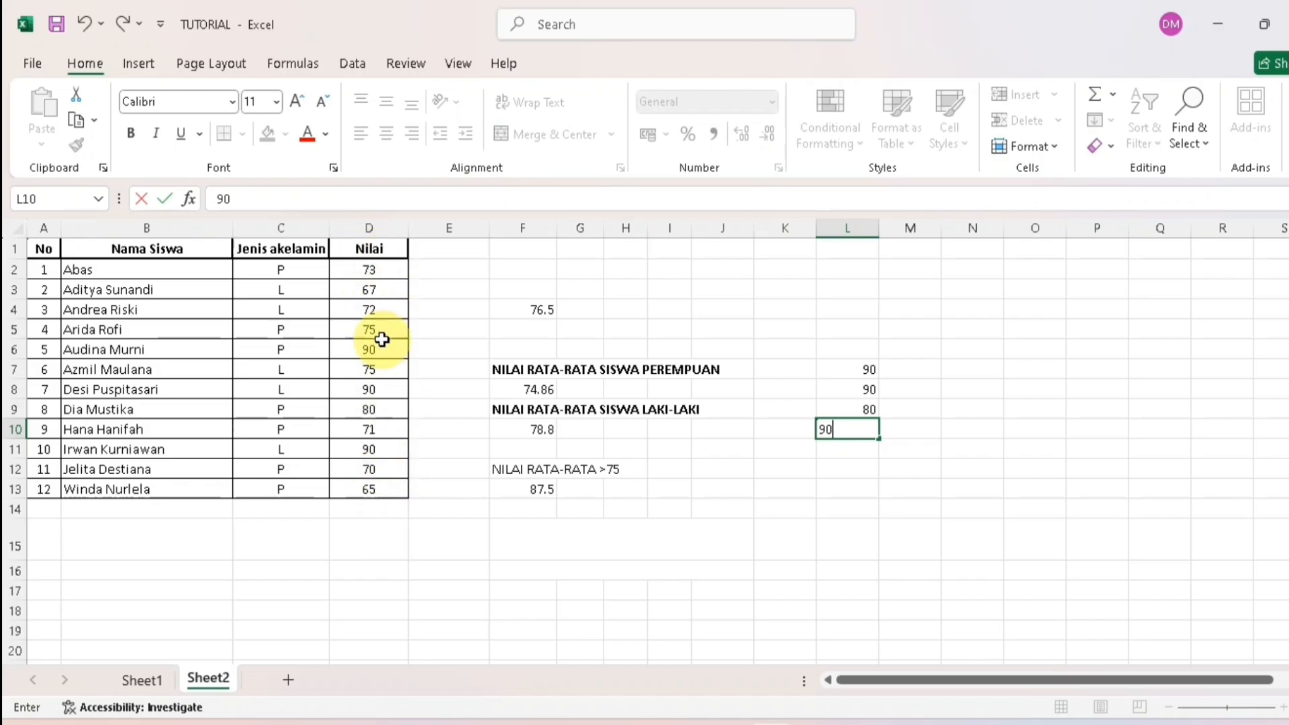
pyautogui.press('Return')
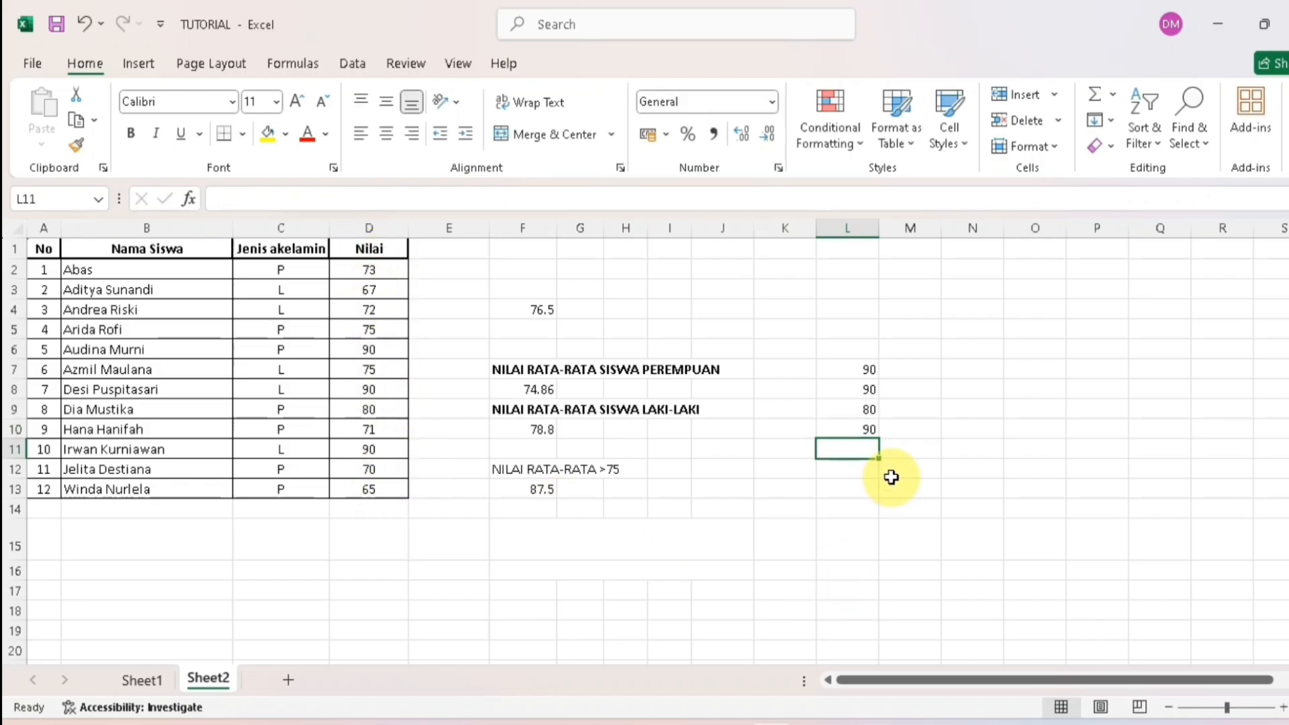
# Enter =AVERAGE(L7:L10) in cell L12 to average the manually listed scores above 75
pyautogui.click(847, 472)
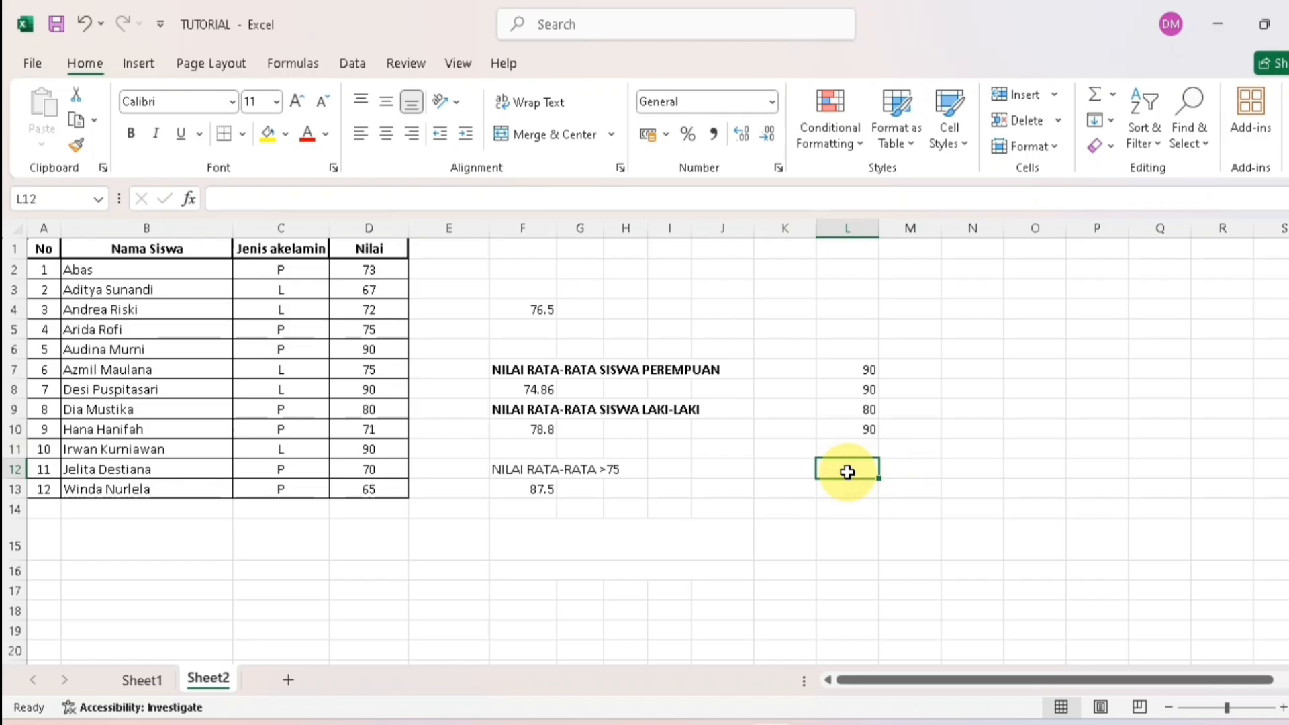
pyautogui.write('AVERA')
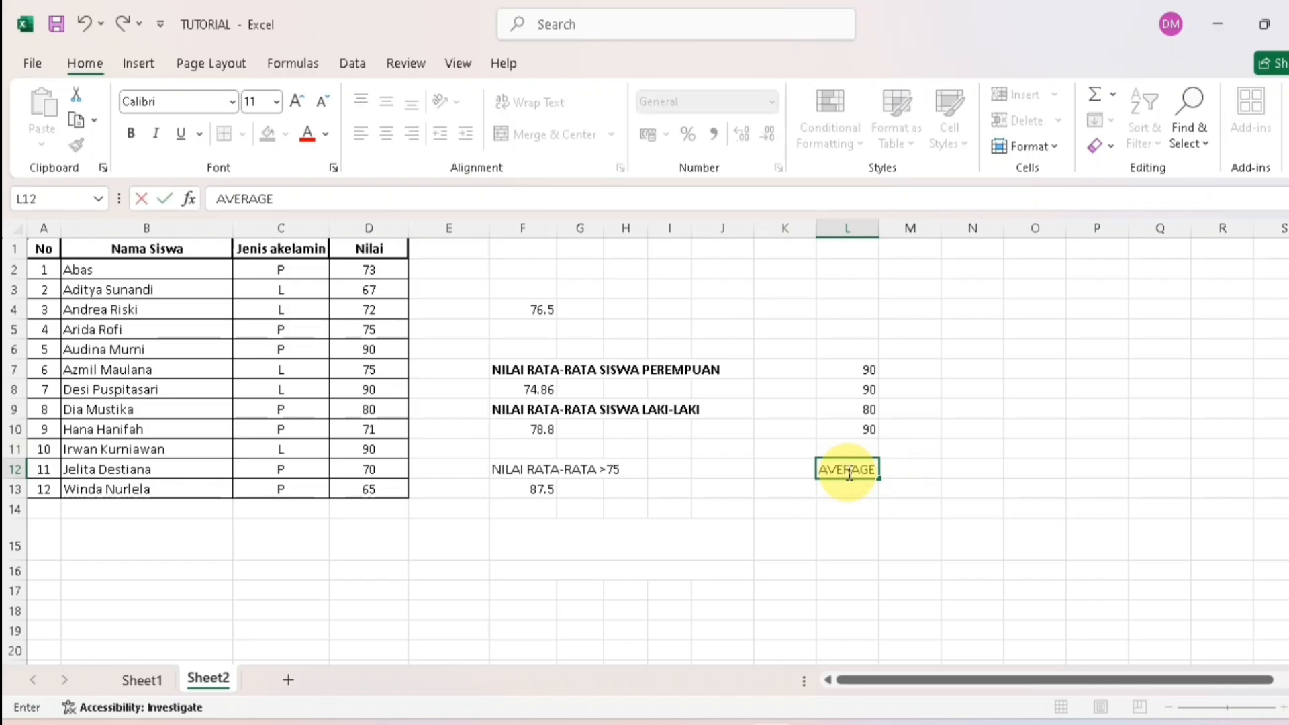
pyautogui.write('GE')
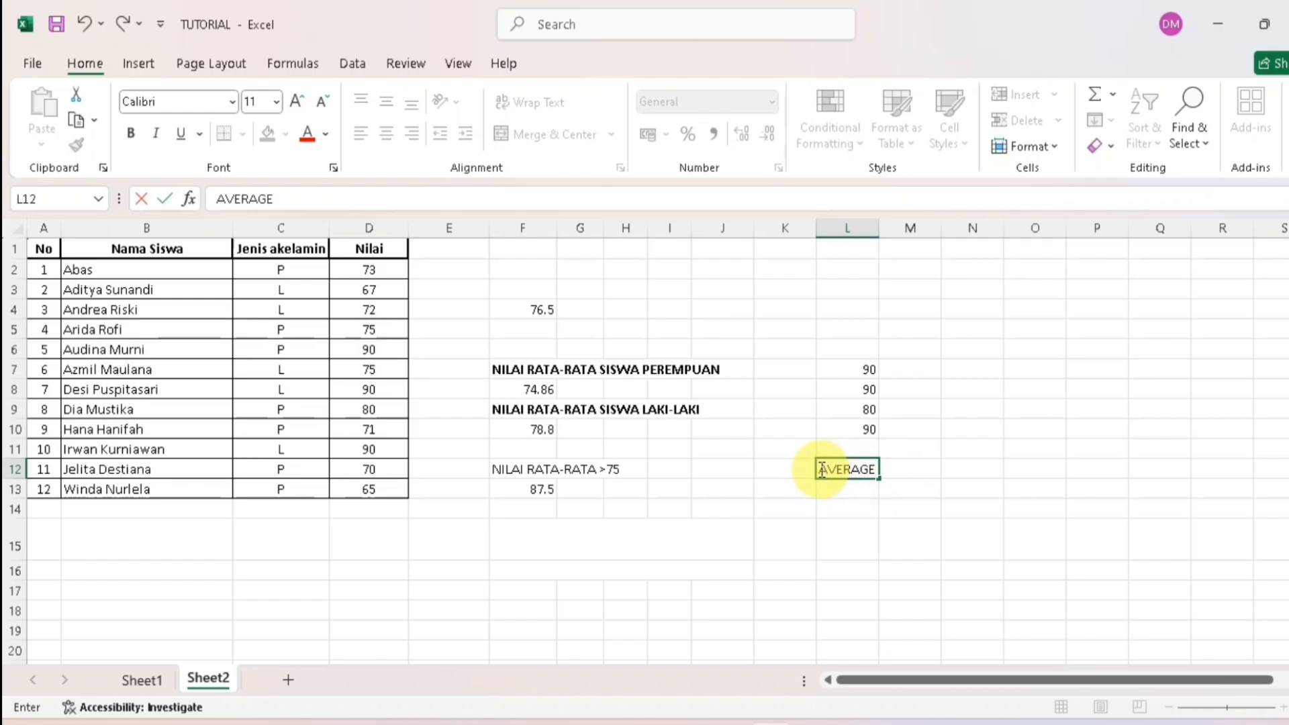
pyautogui.click(820, 469)
pyautogui.write('=')
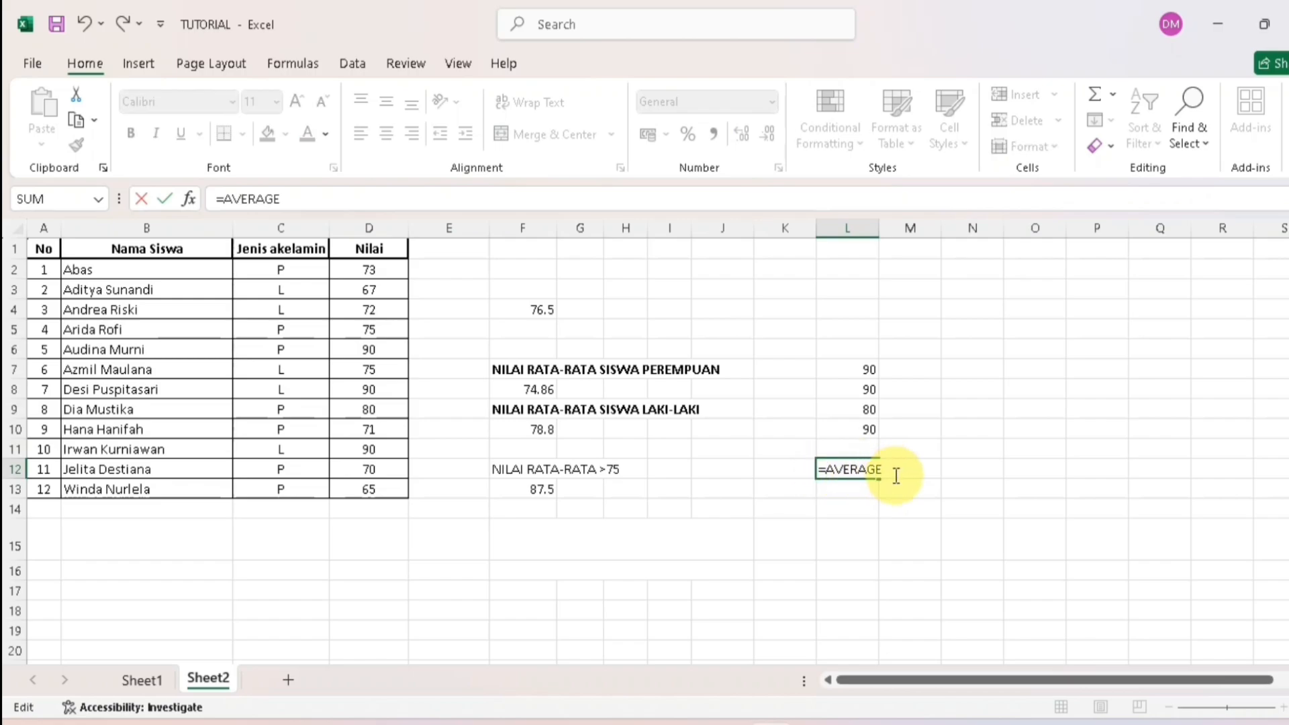
pyautogui.write('(')
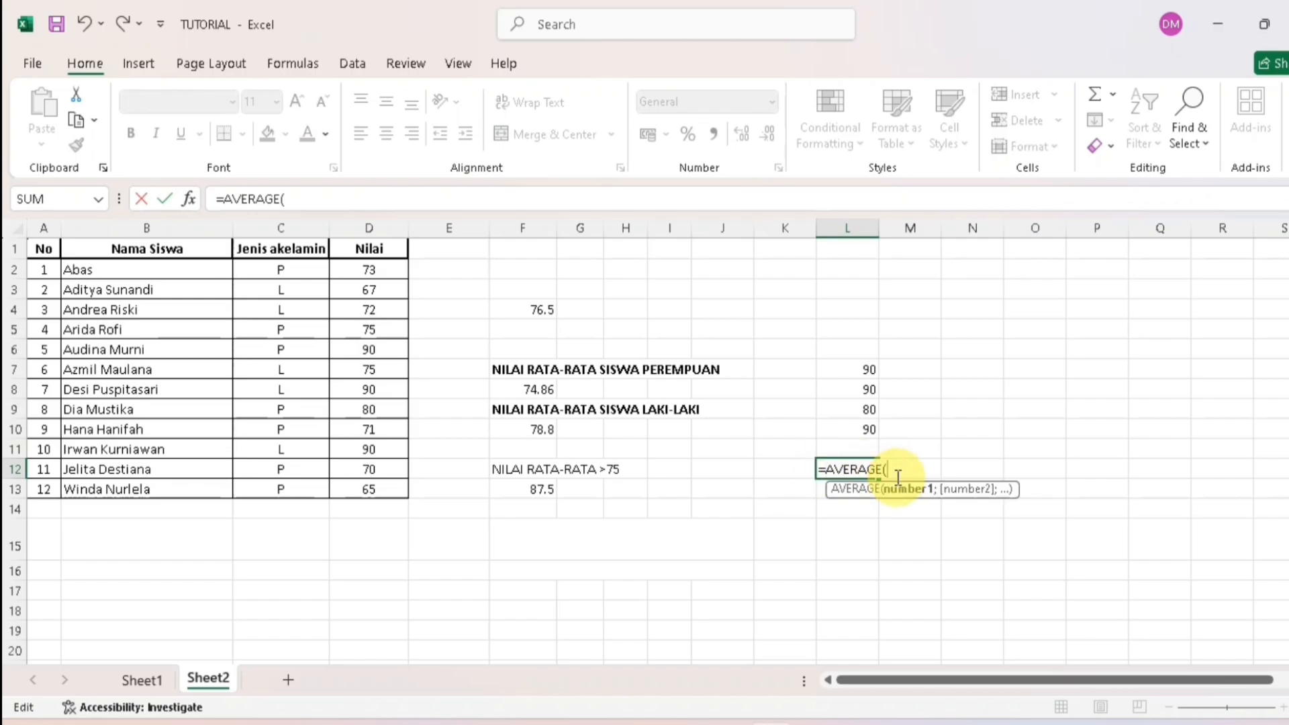
pyautogui.moveTo(863, 368); pyautogui.dragTo(866, 433)
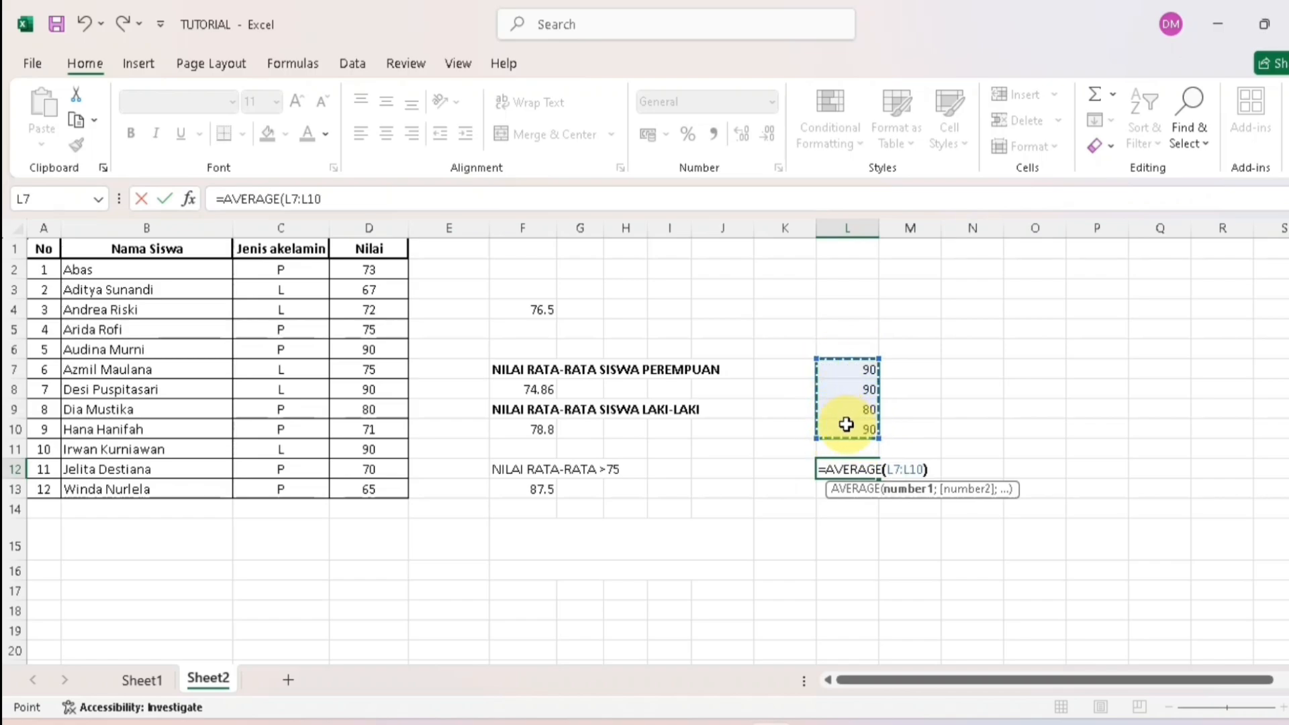
pyautogui.press('Return')
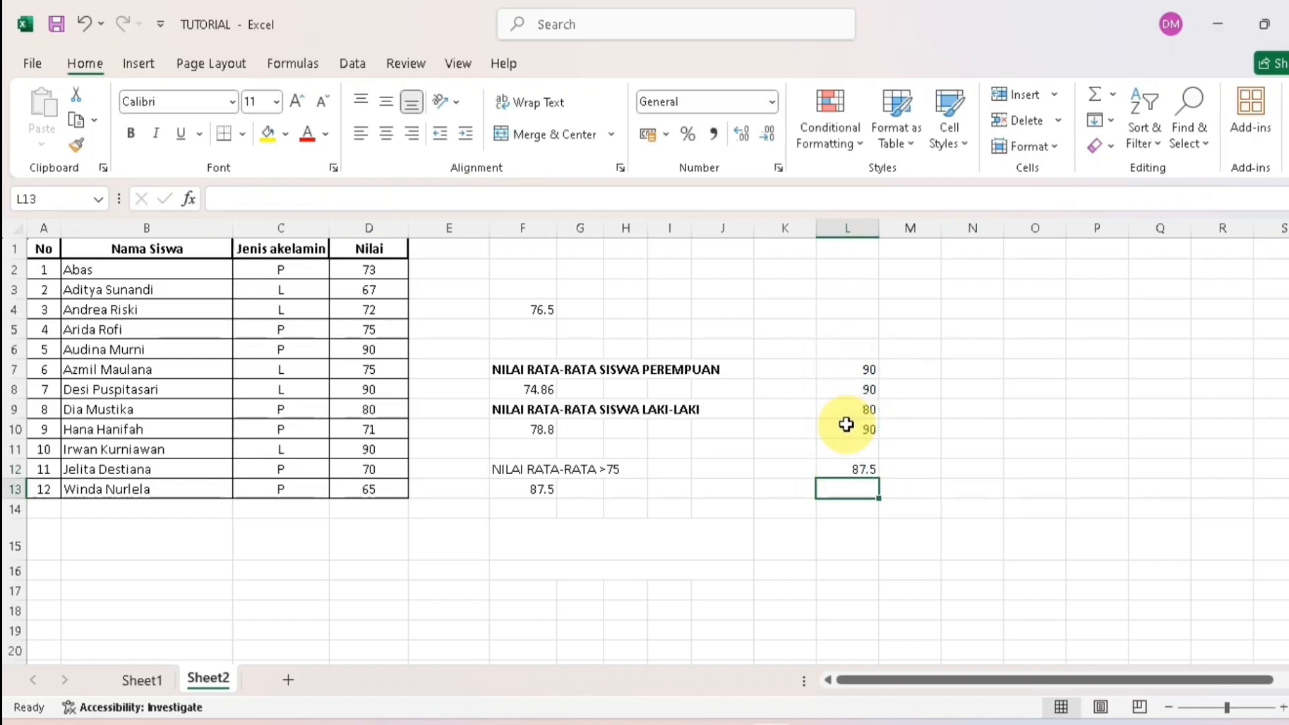
# Compare the manual average in cell L12 with the AVERAGEIF result in F13 and examine the formula behind each
pyautogui.click(838, 471)
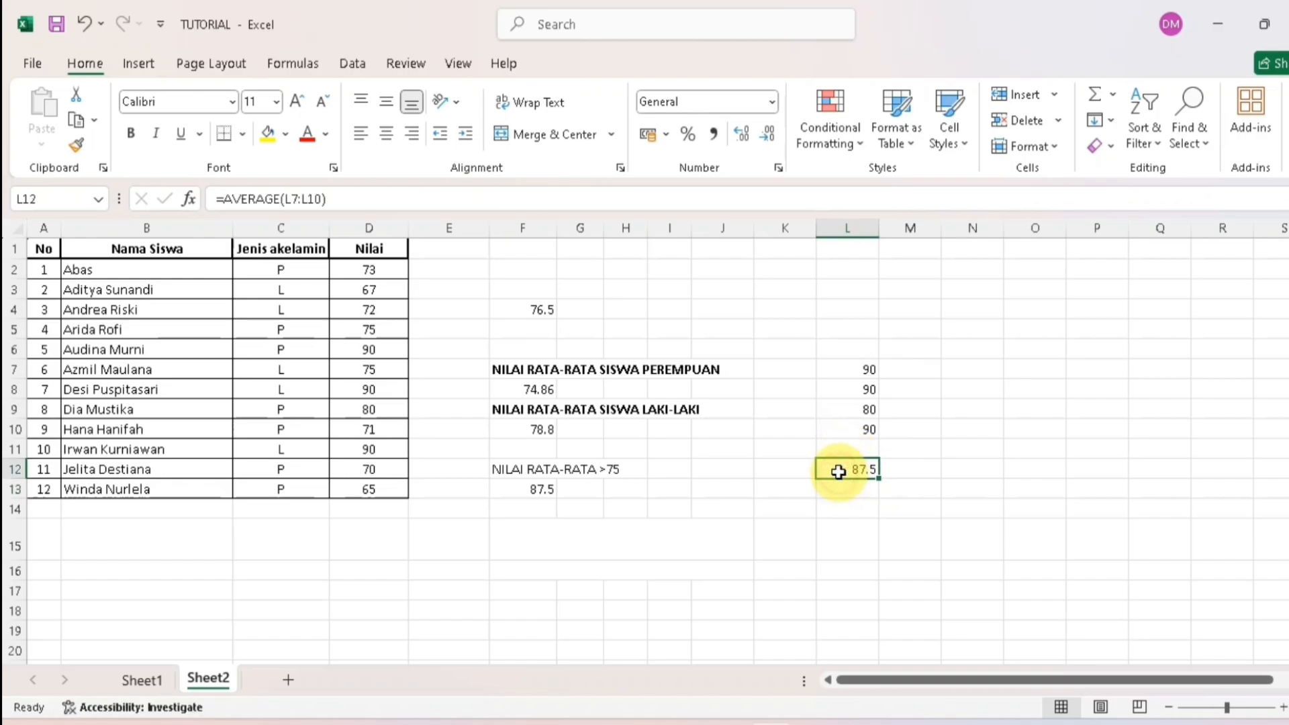
pyautogui.click(514, 495)
pyautogui.click(835, 472)
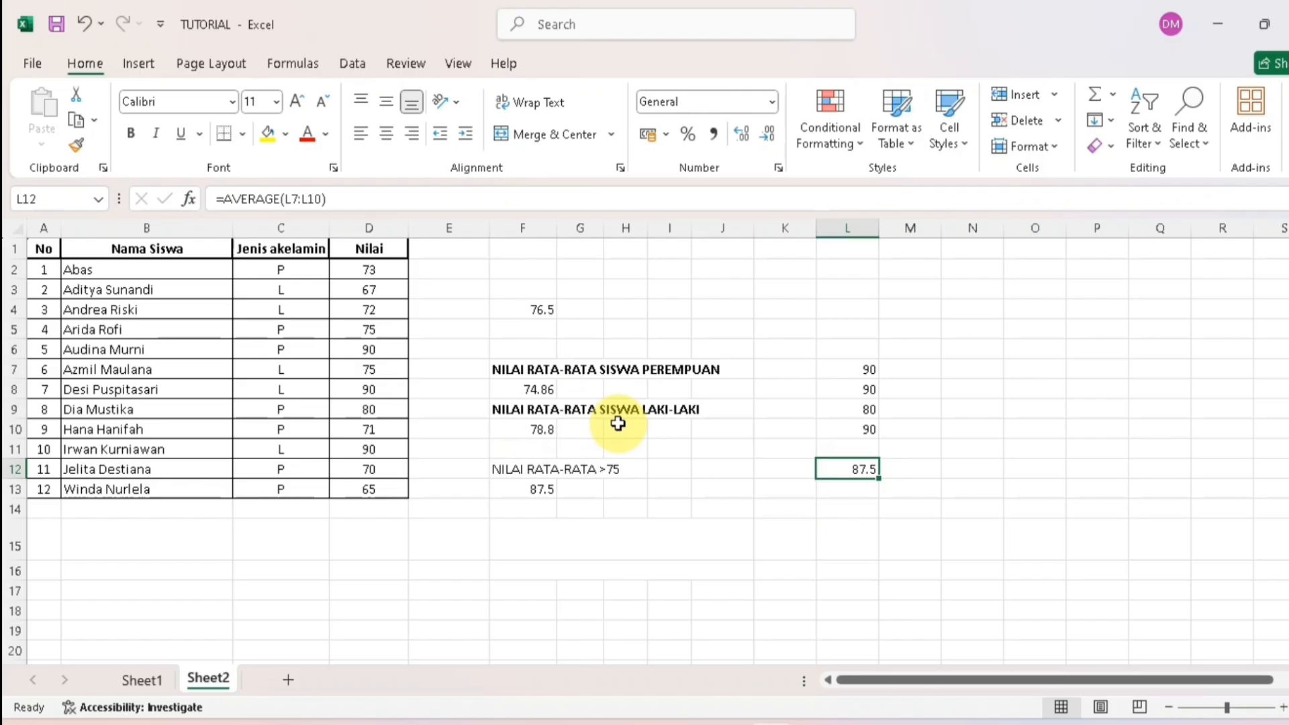
pyautogui.click(574, 390)
pyautogui.click(538, 408)
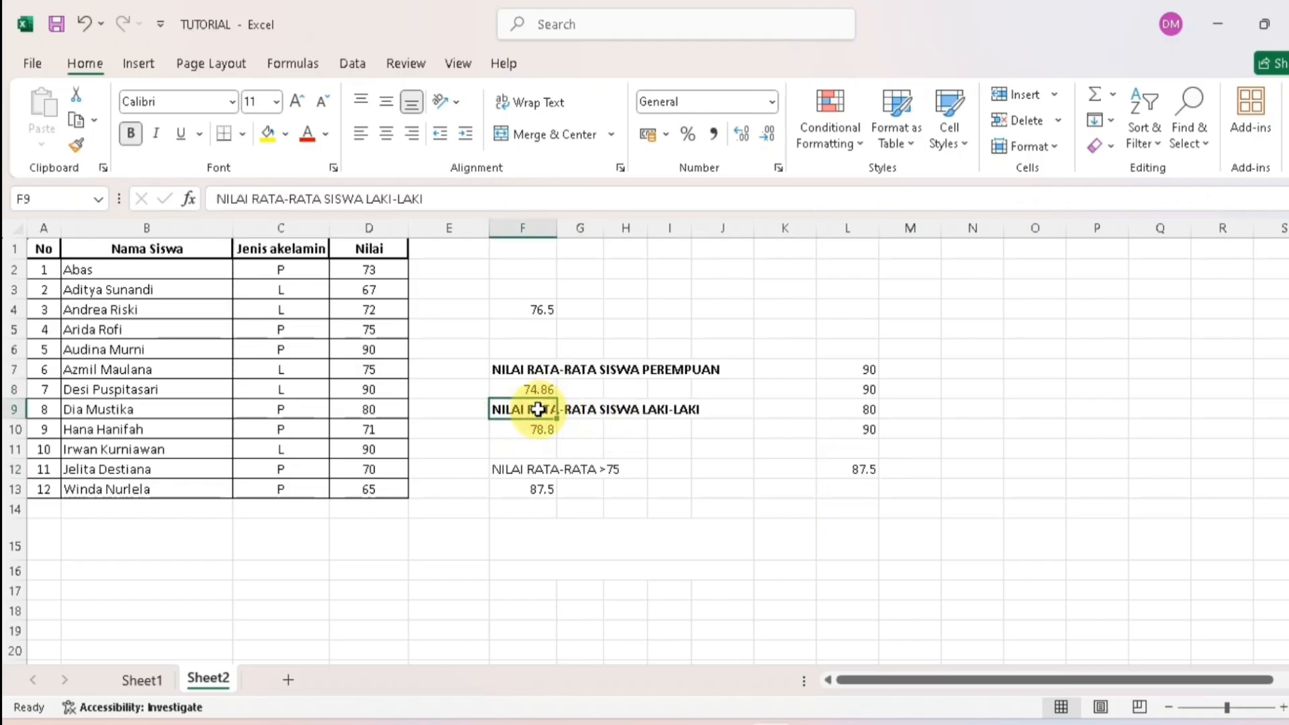
pyautogui.click(849, 370)
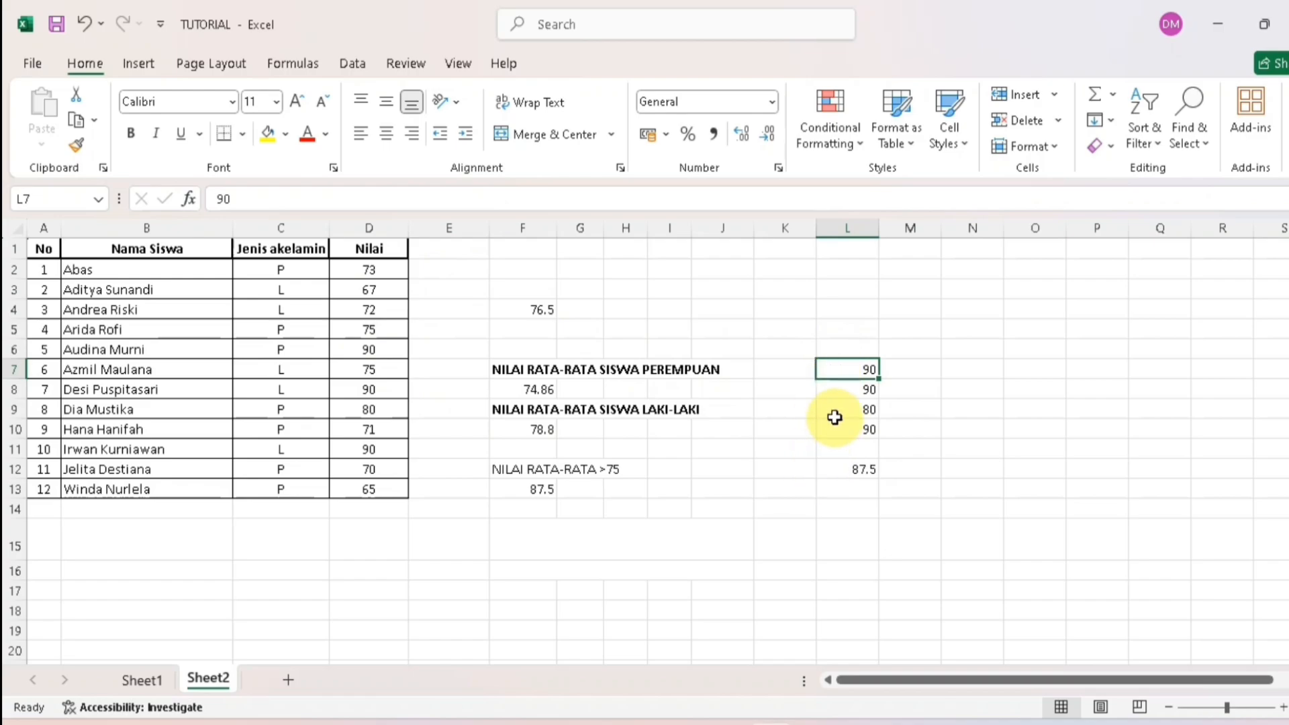
pyautogui.click(835, 467)
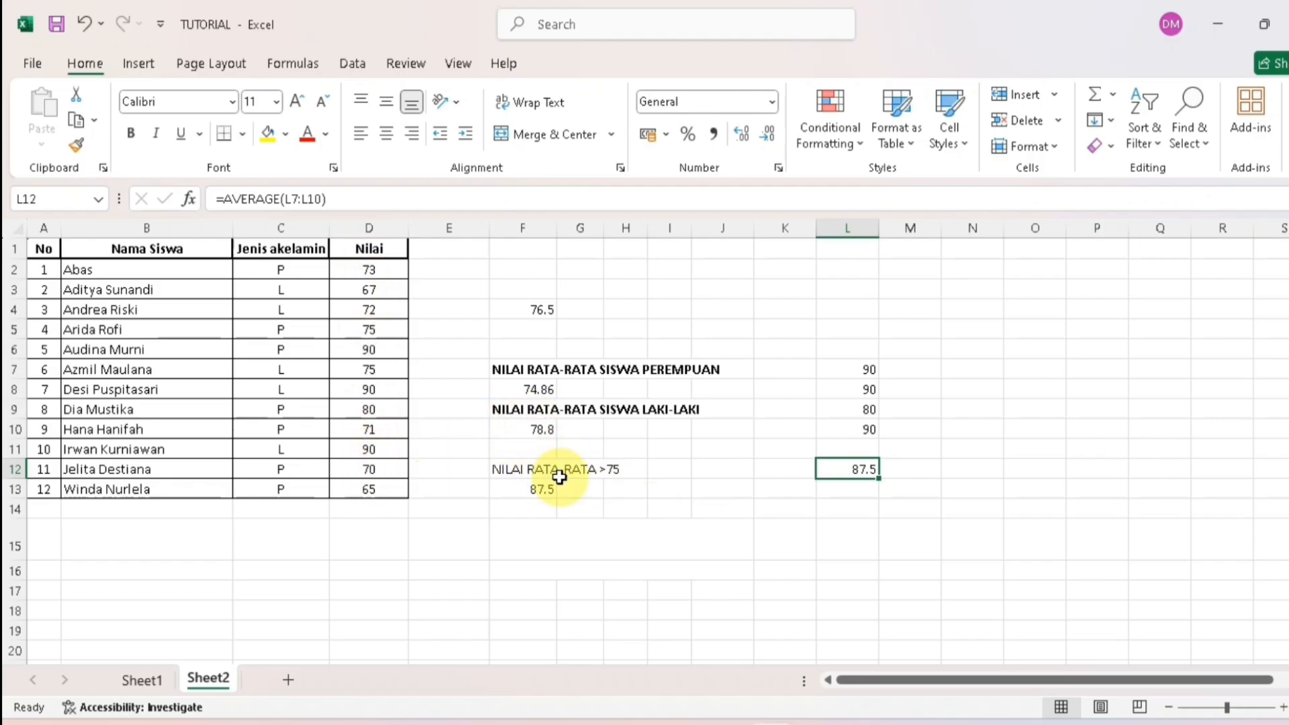
pyautogui.click(540, 491)
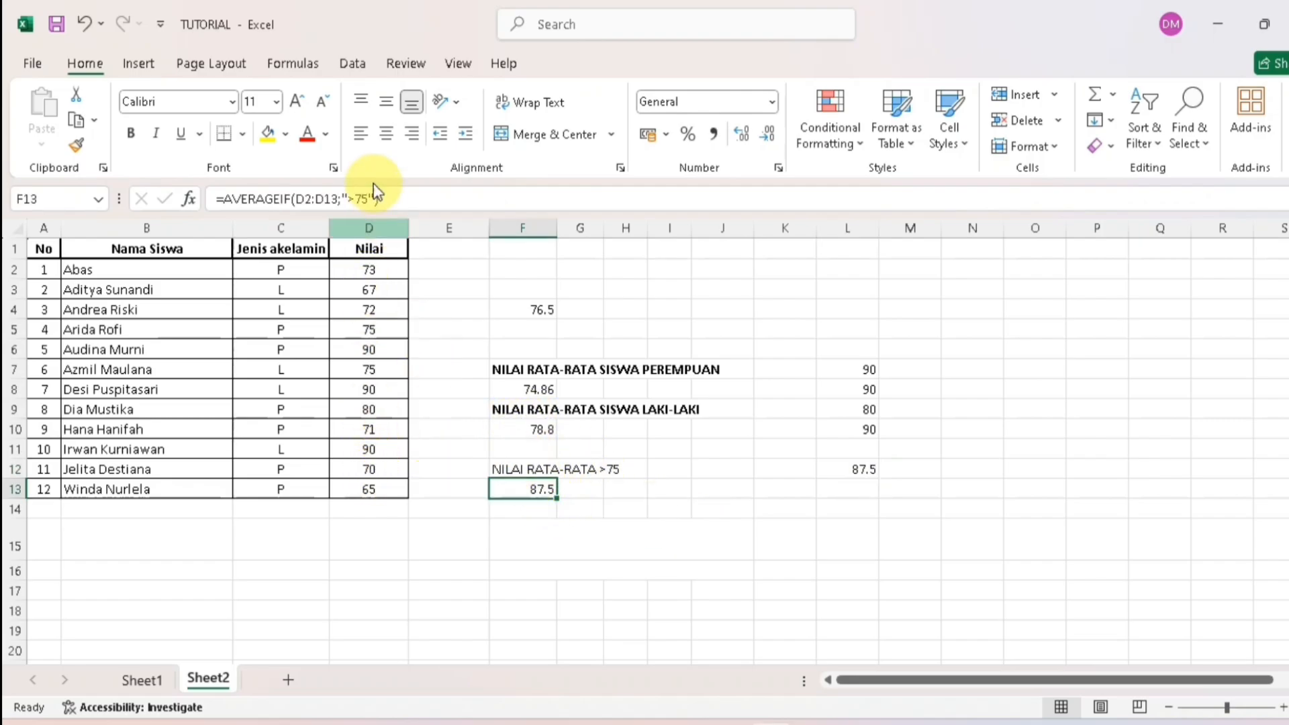
pyautogui.click(411, 203)
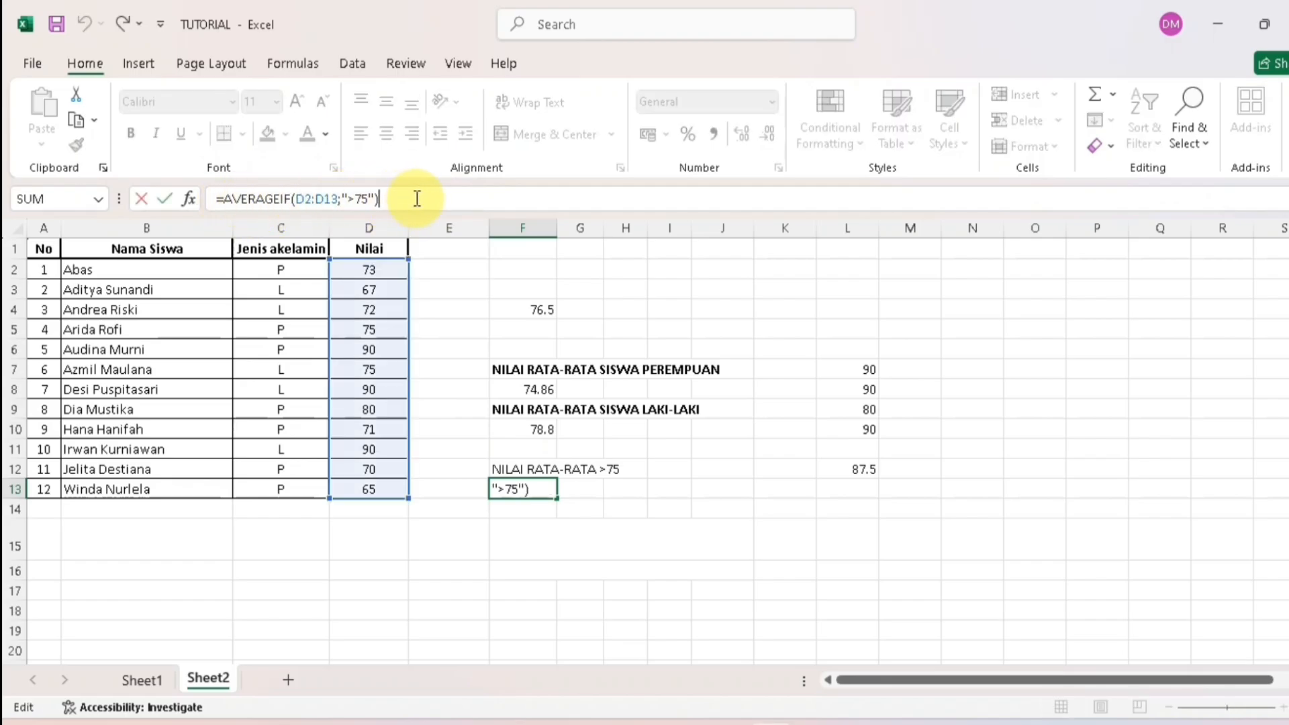
pyautogui.press('Return')
pyautogui.click(541, 493)
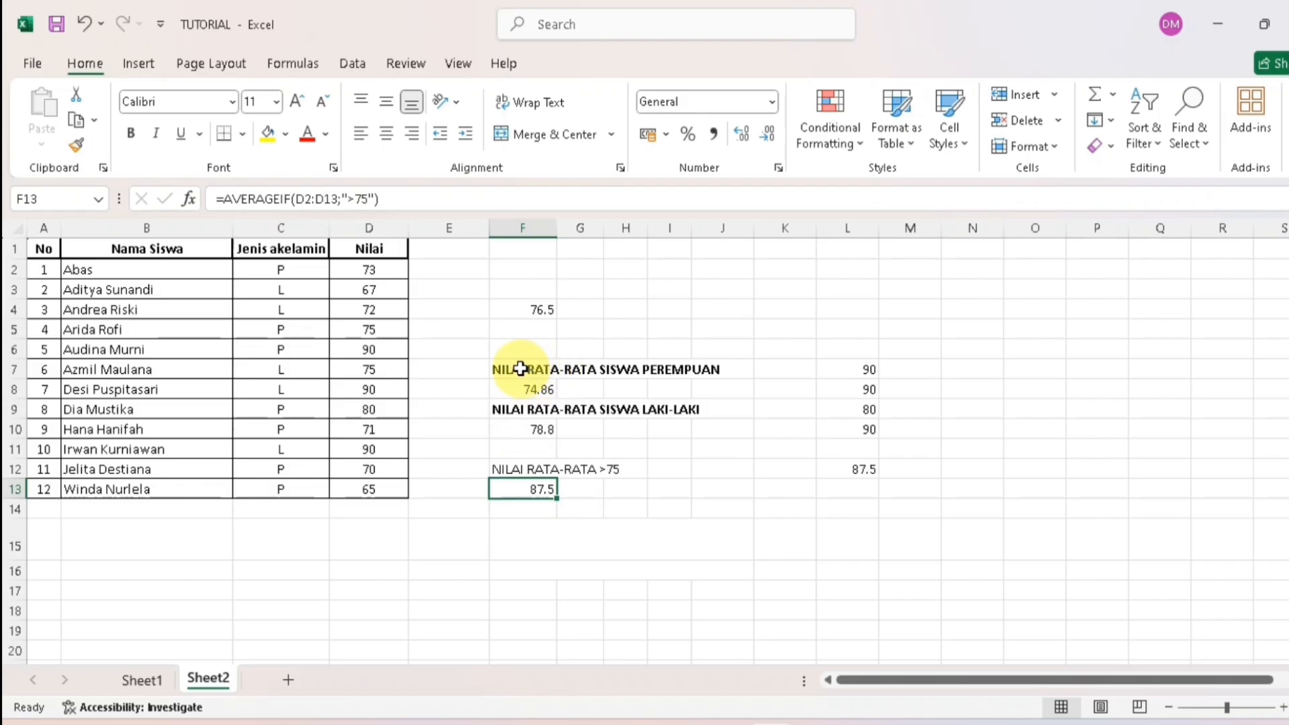
# Review the AVERAGEIF formulas for the female and male students' averages in cells F8 and F10
pyautogui.click(521, 369)
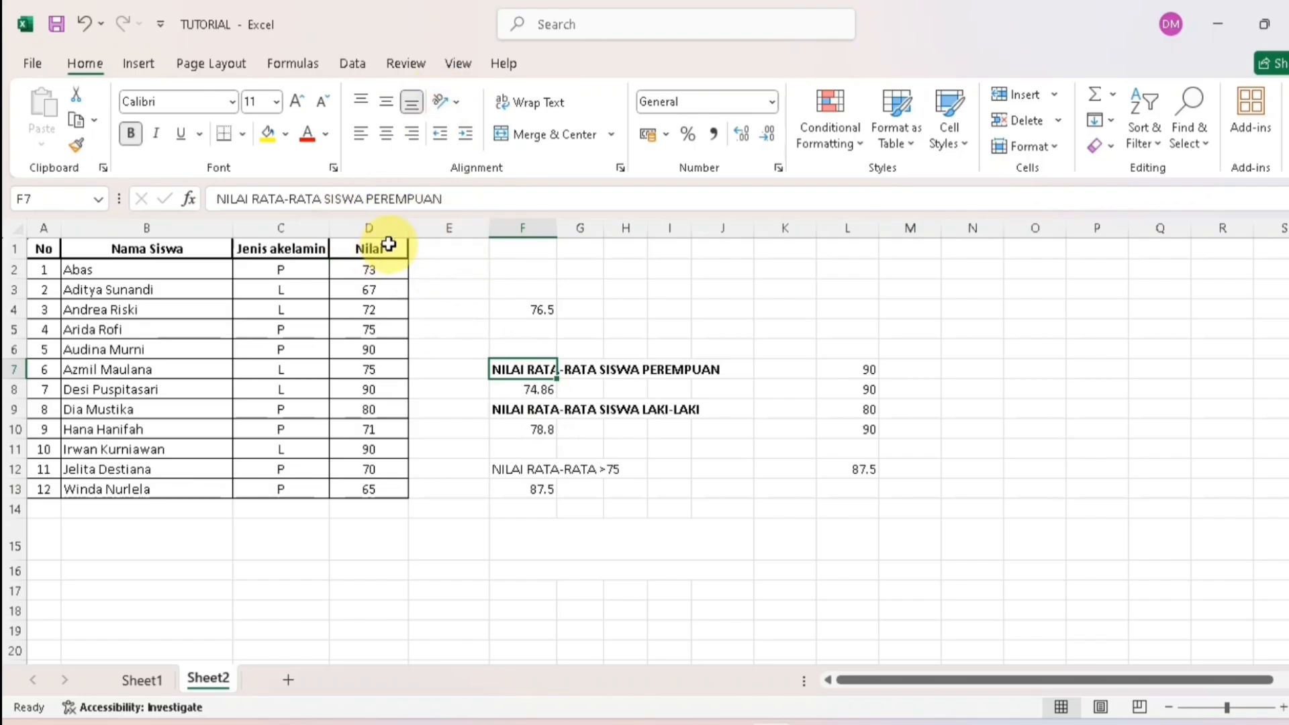
pyautogui.click(462, 208)
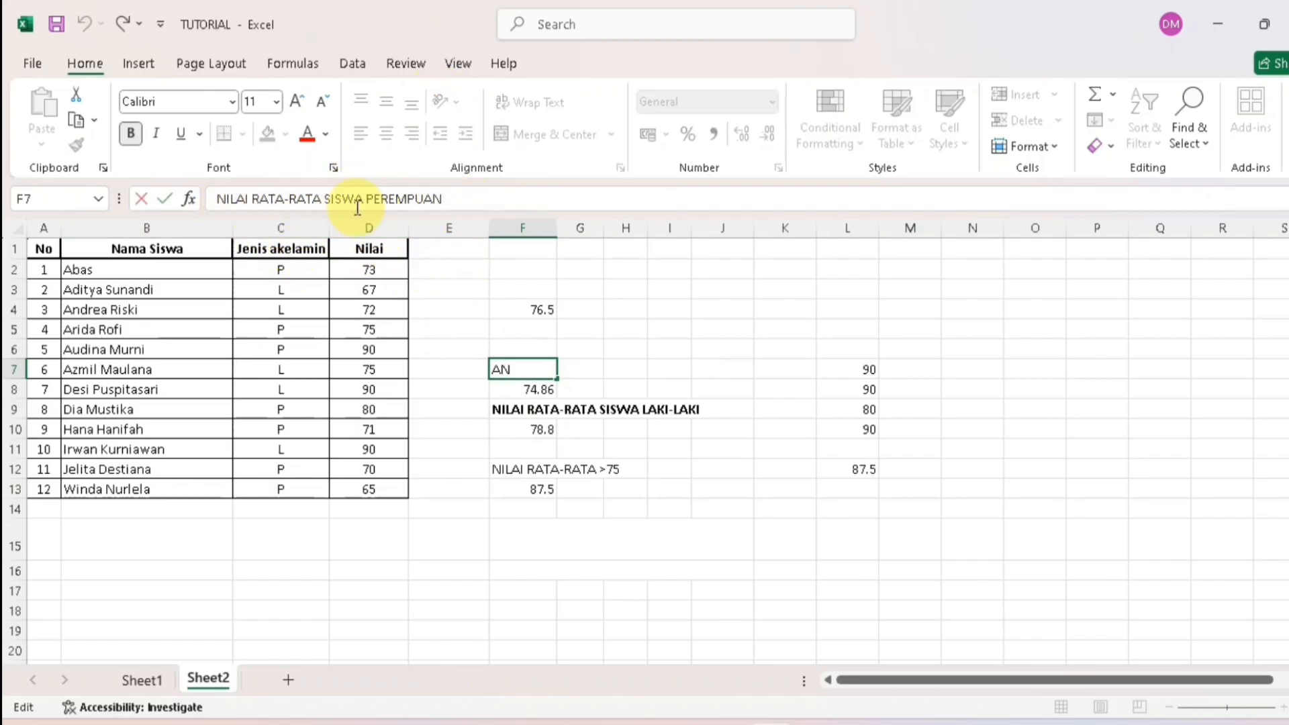
pyautogui.click(528, 429)
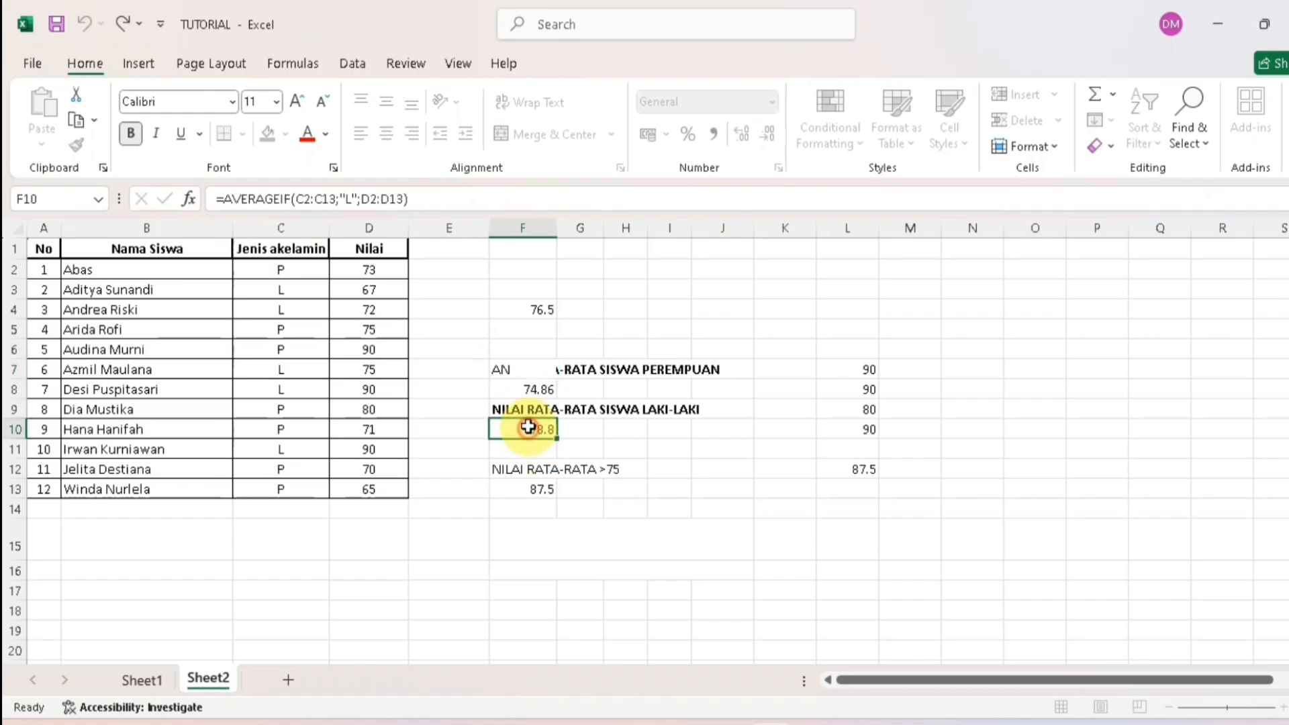
pyautogui.click(525, 390)
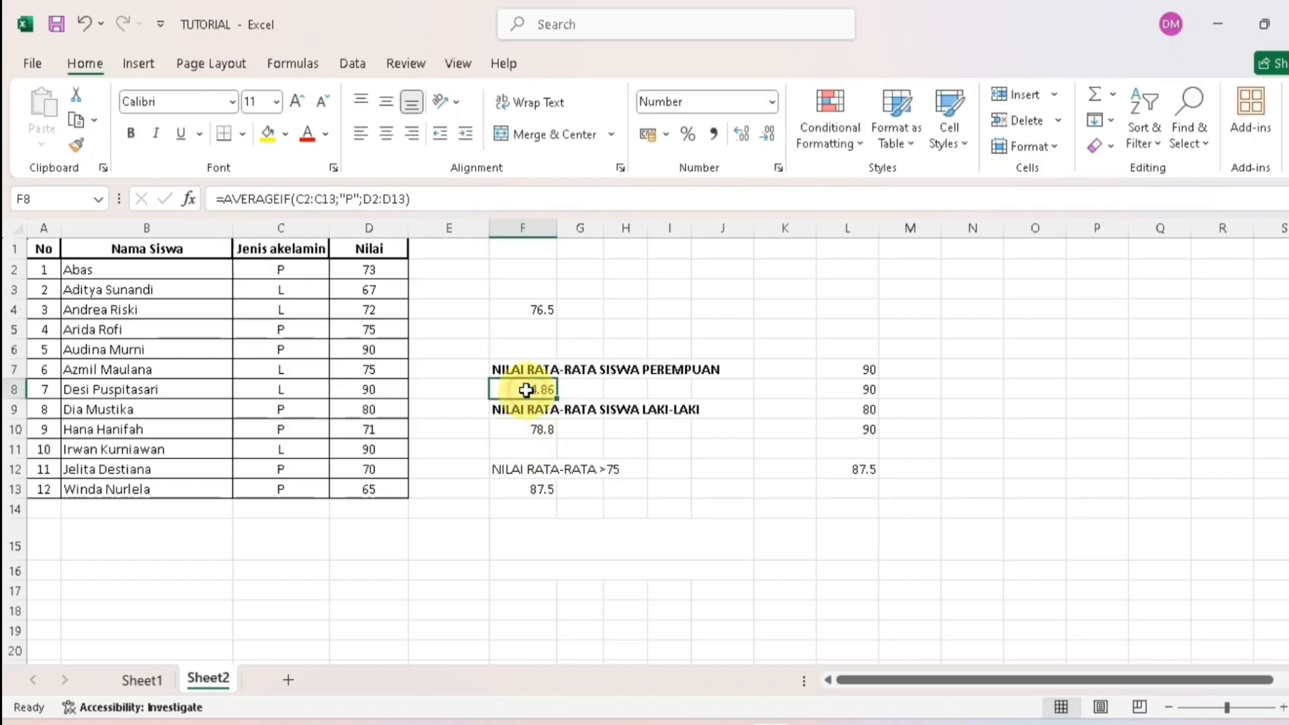
pyautogui.click(527, 429)
pyautogui.click(521, 388)
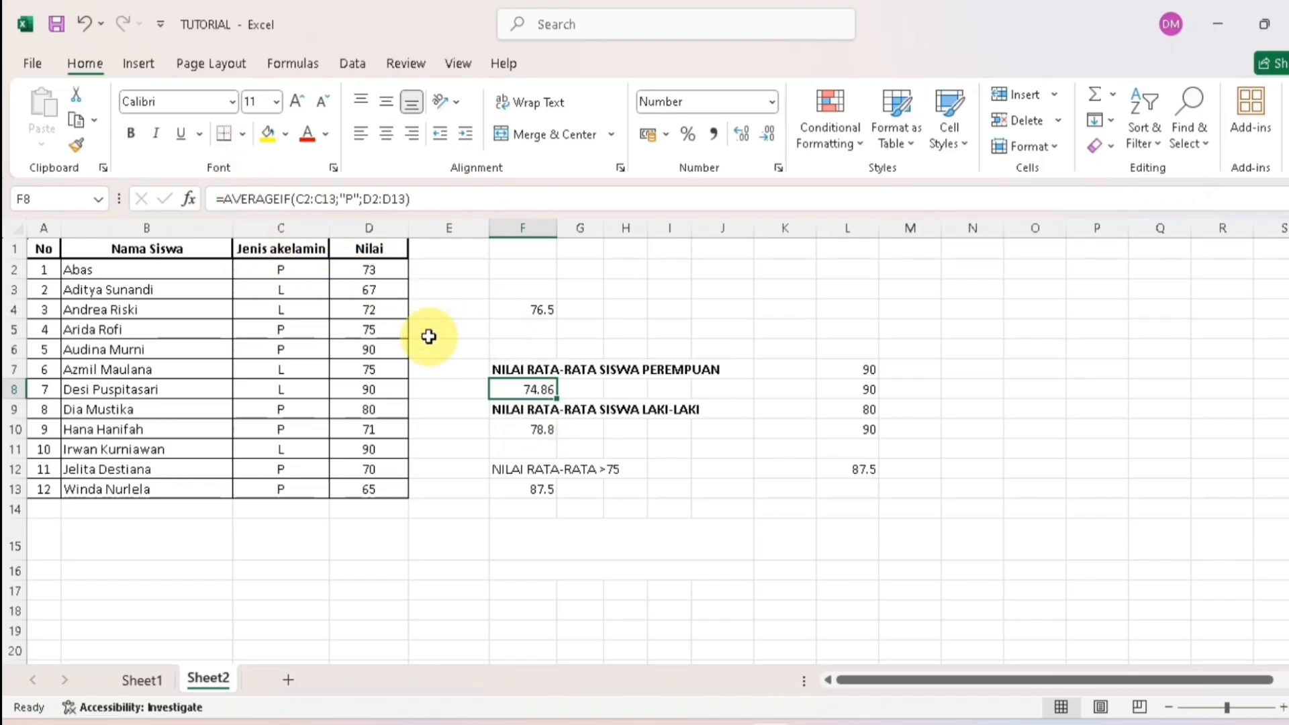
pyautogui.doubleClick(590, 546)
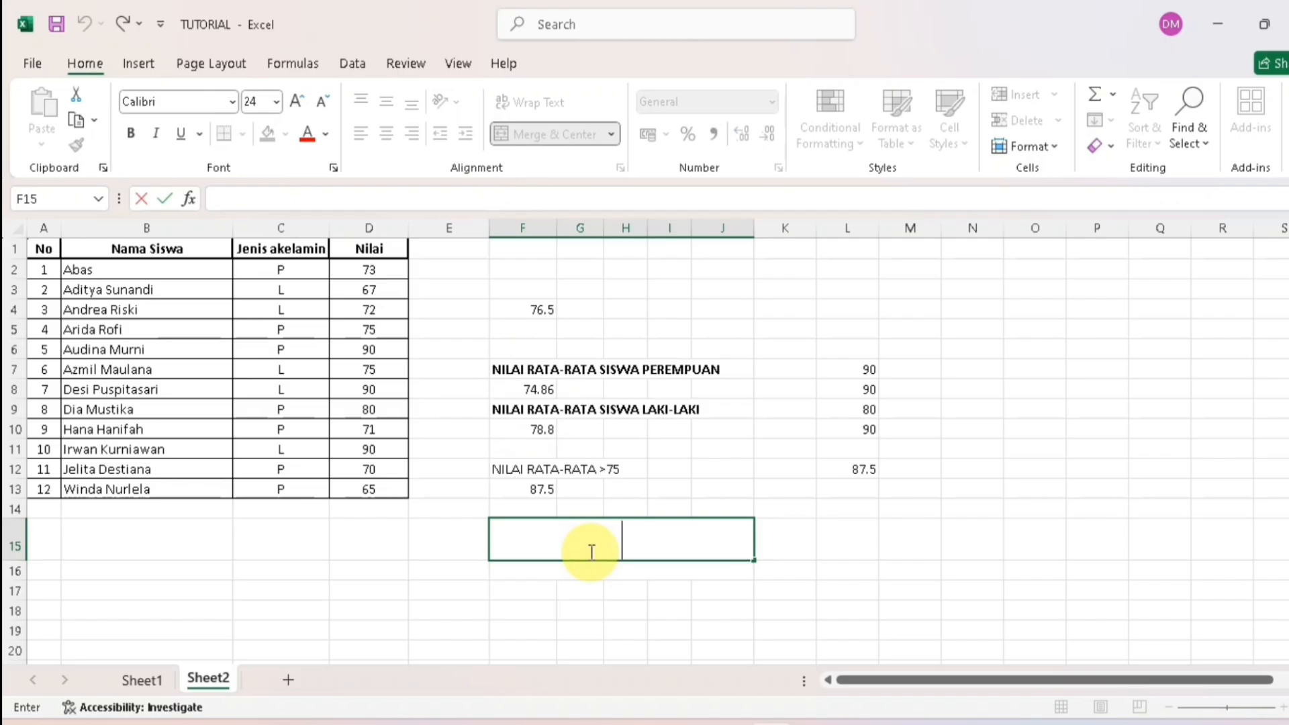
pyautogui.click(578, 465)
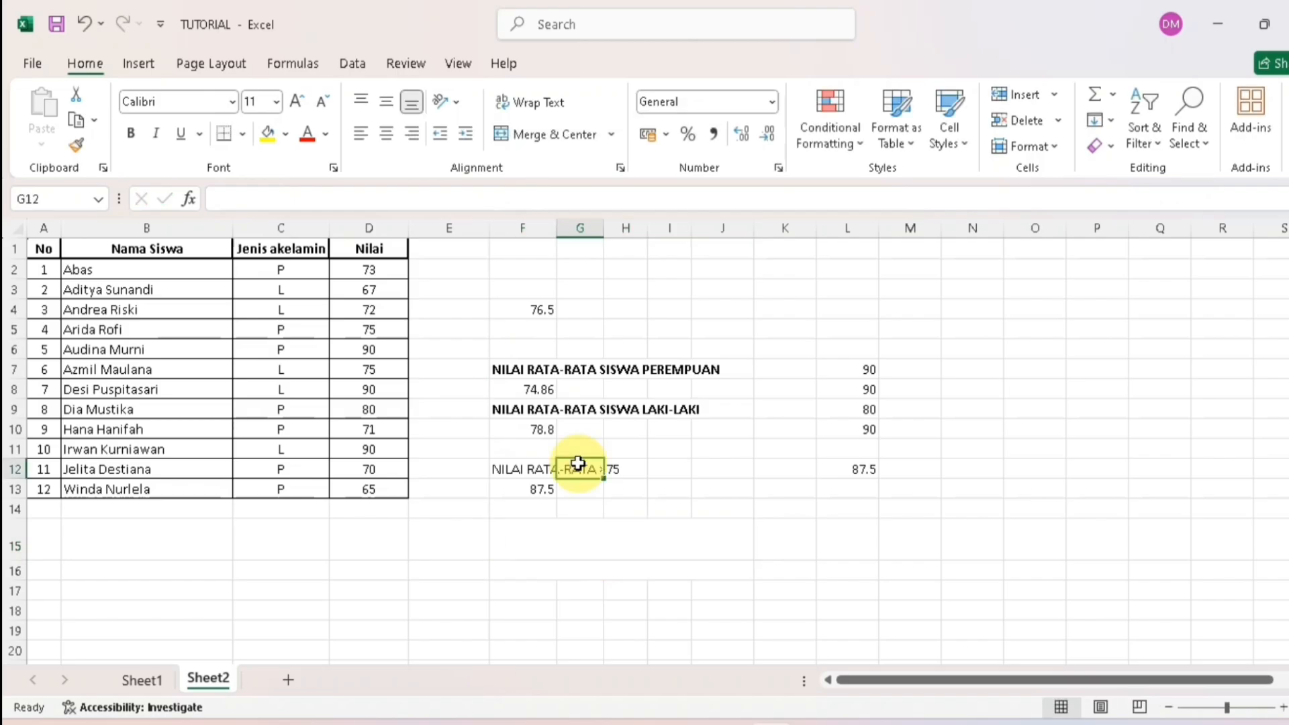